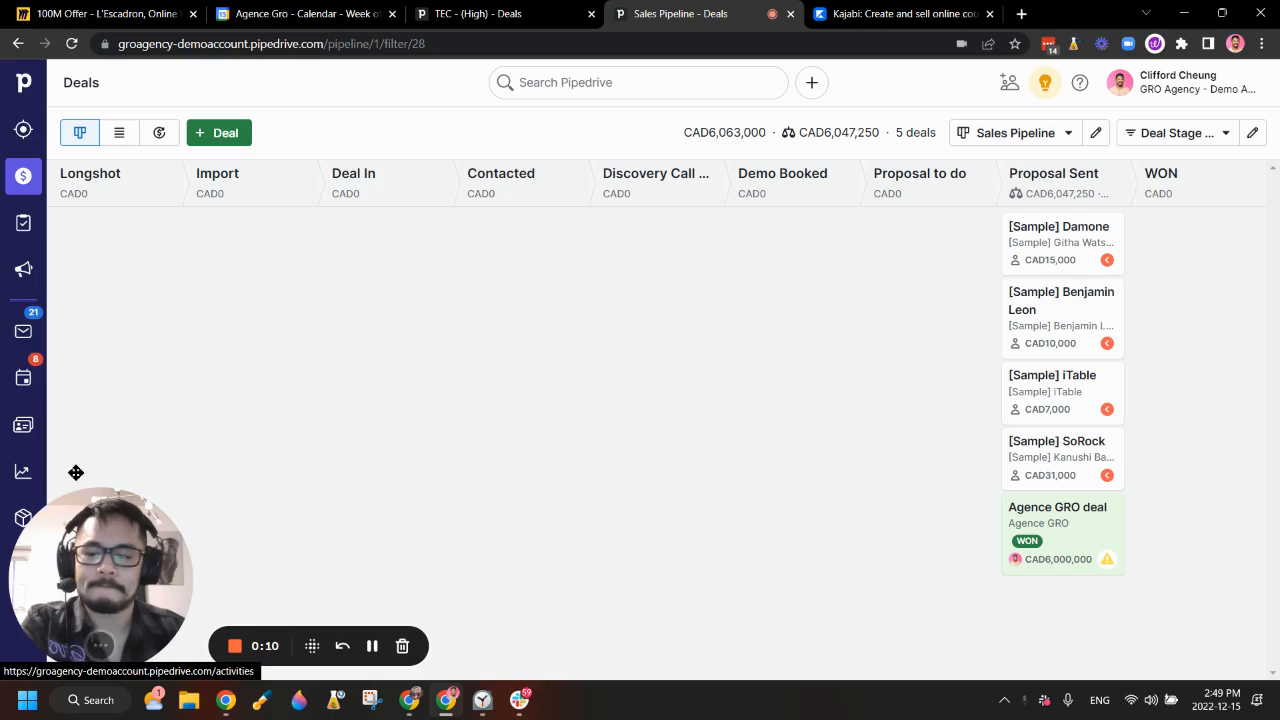
Step: Switch from the deals pipeline to the Mail inbox
left_click(24, 332)
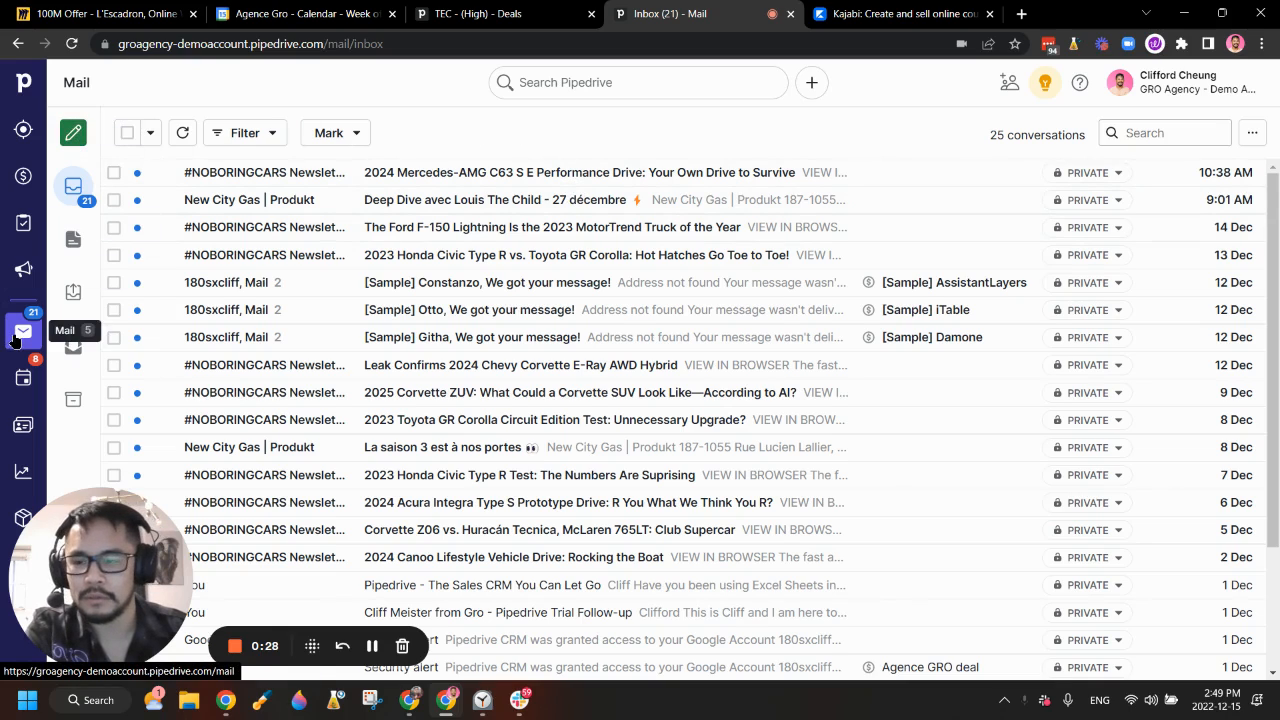
Step: Compose a new email and open Manage availability from the Propose times menu
left_click(78, 136)
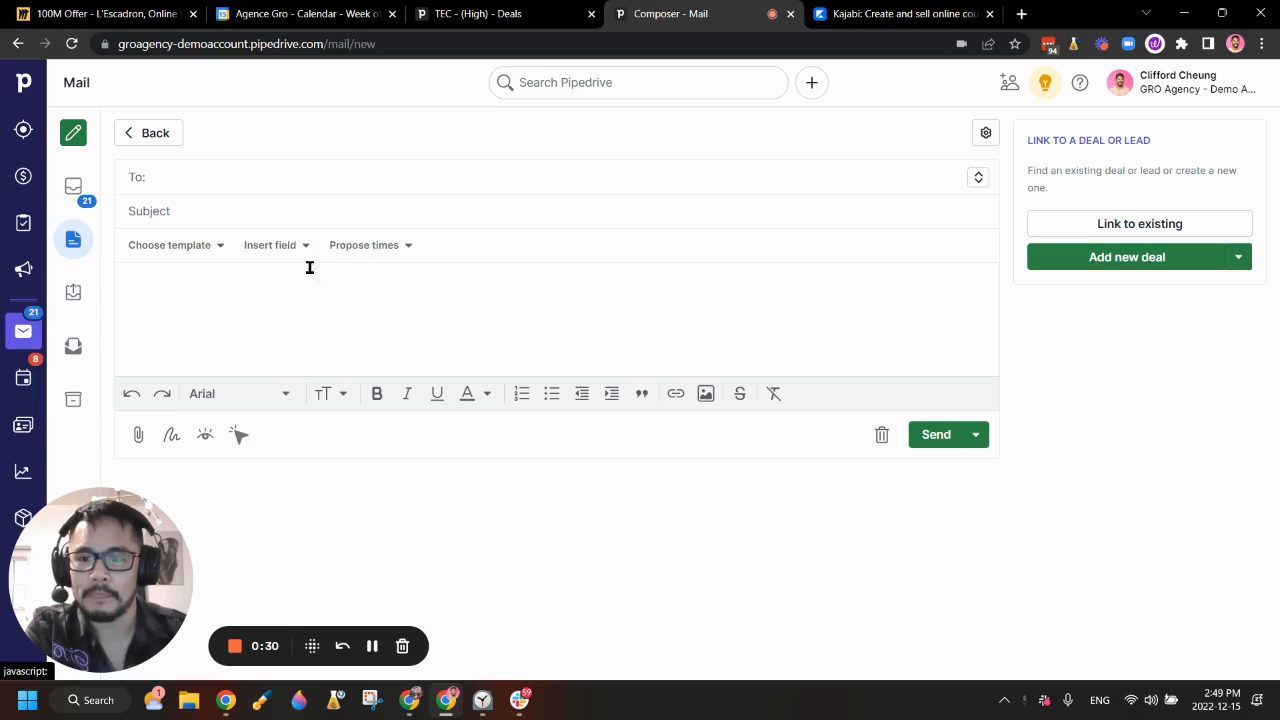
left_click(376, 248)
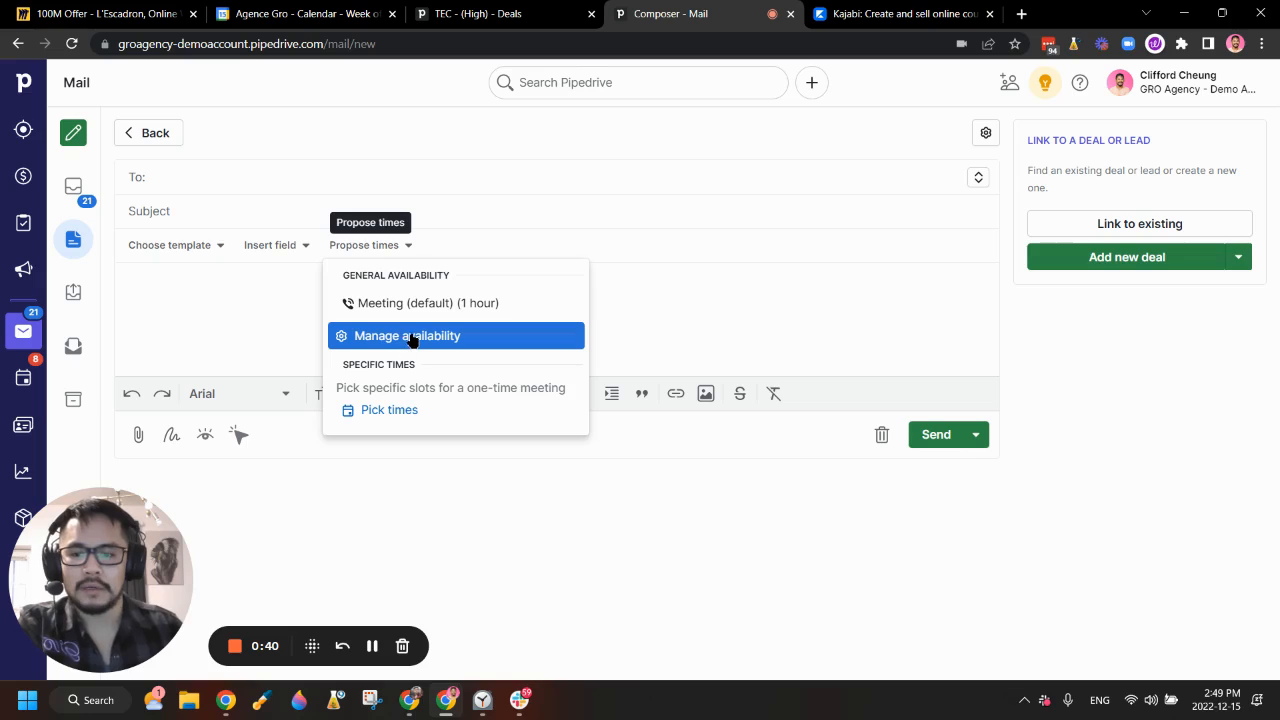
left_click(445, 337)
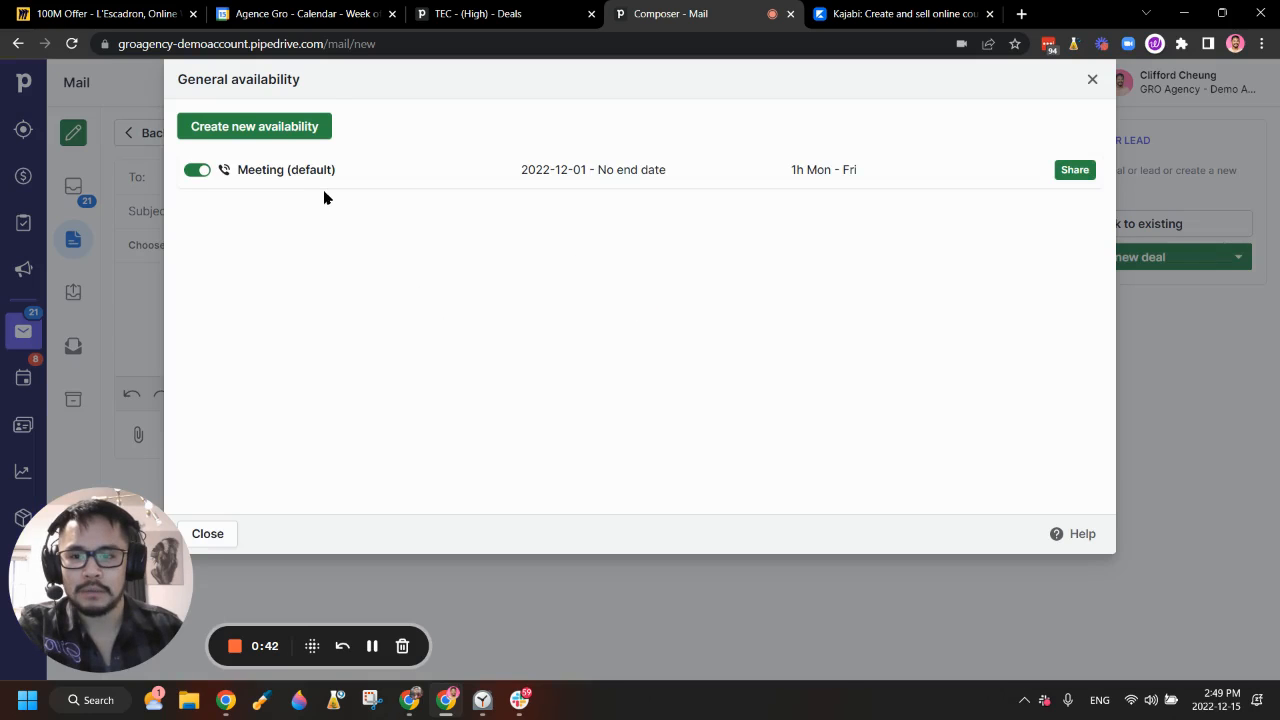
Step: Create a new 45-minute availability with Monday and Tuesday hours of 9 AM–5 PM
left_click(276, 126)
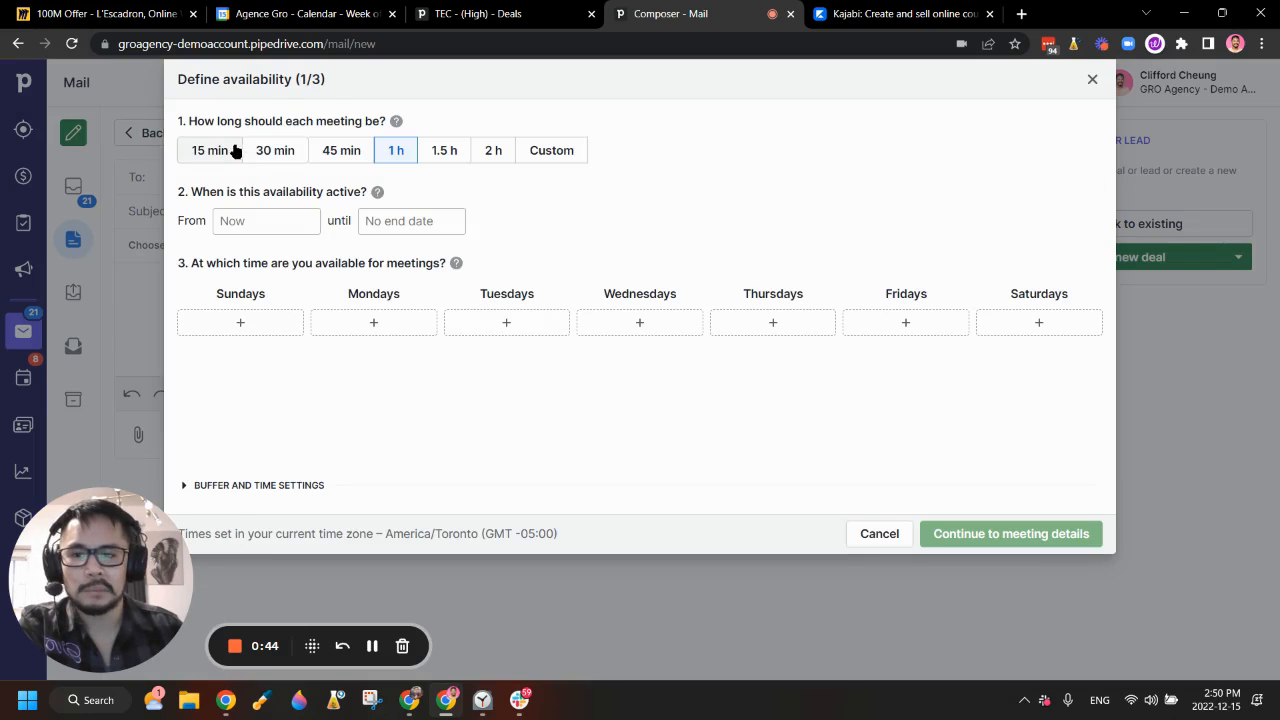
left_click(340, 156)
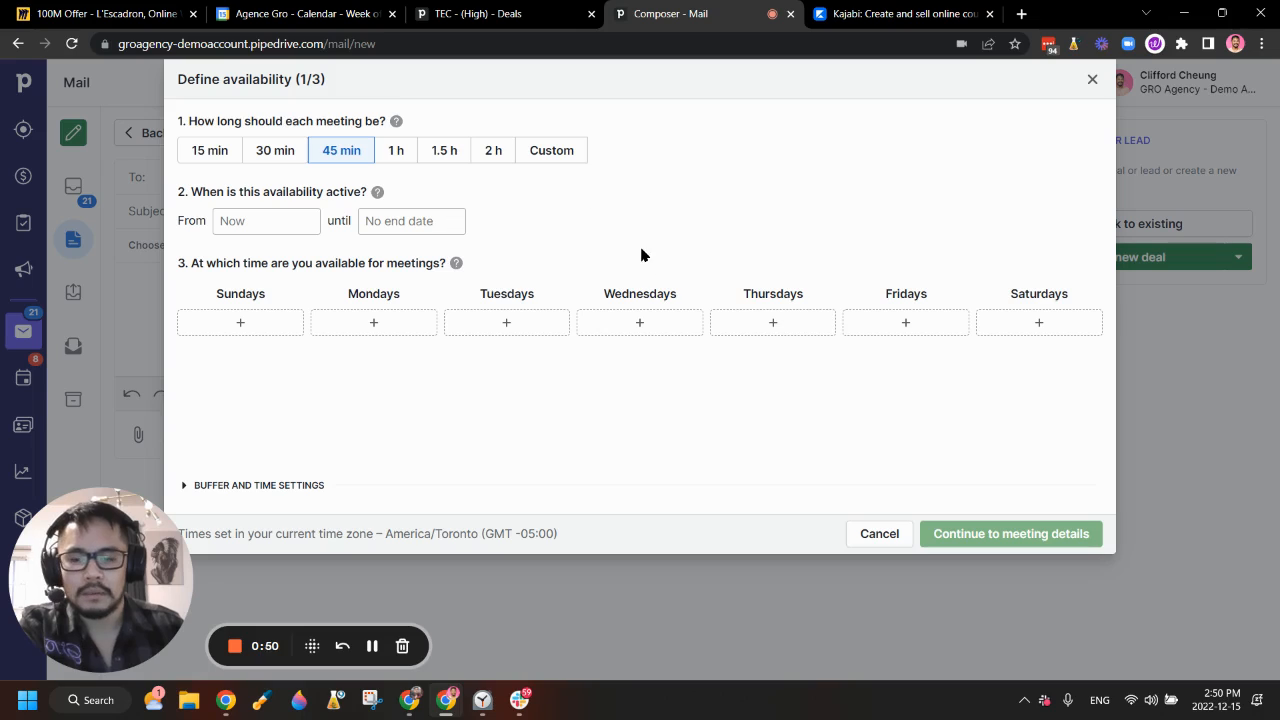
left_click(391, 331)
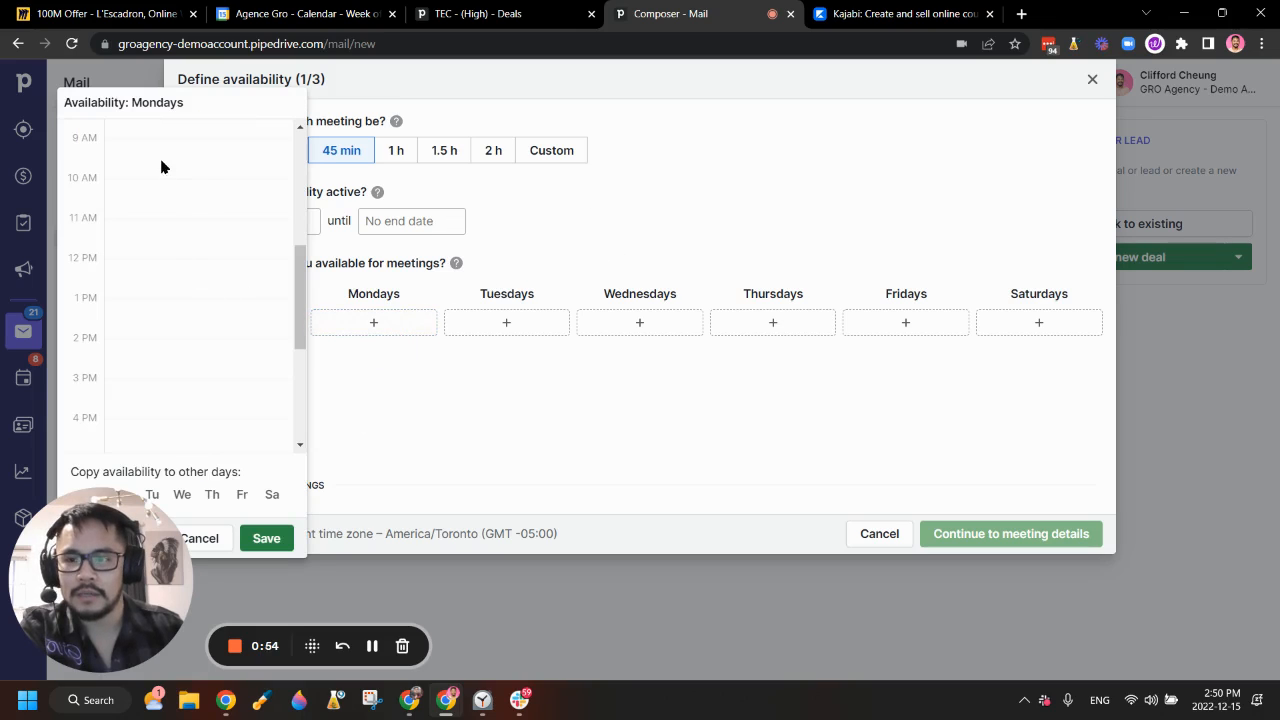
left_click_drag(167, 148, 186, 243)
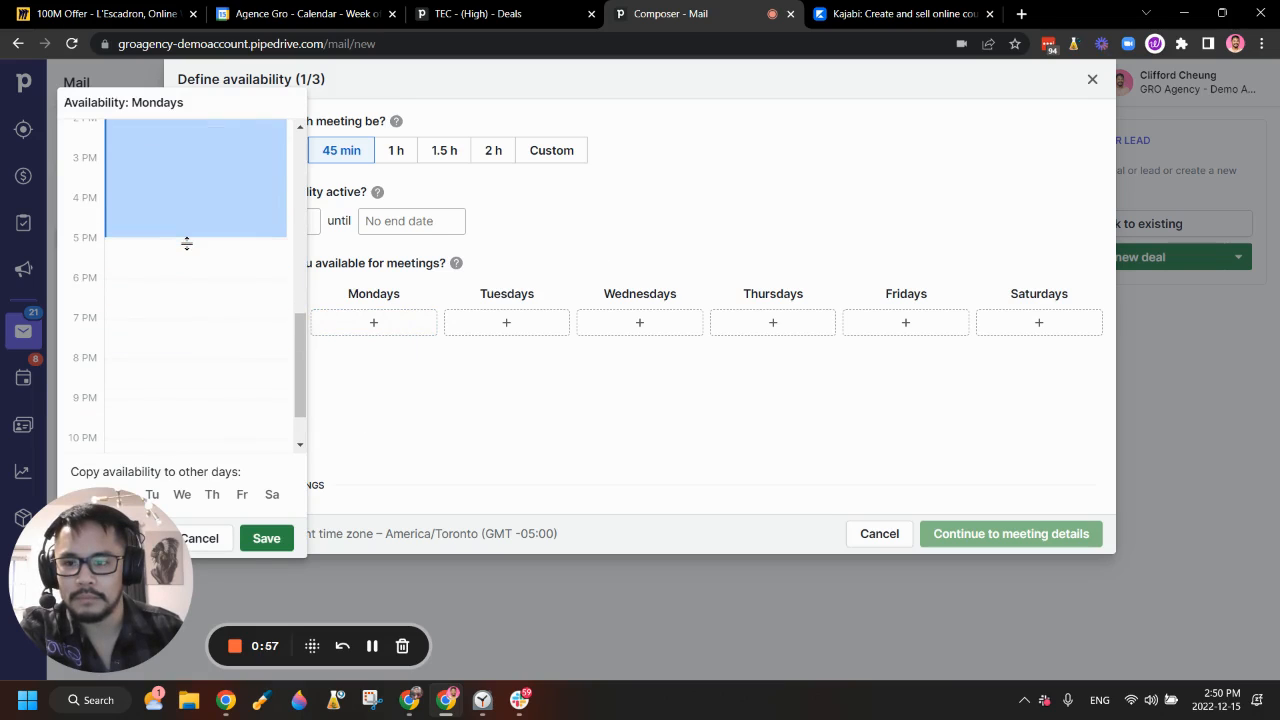
left_click(280, 540)
left_click(502, 322)
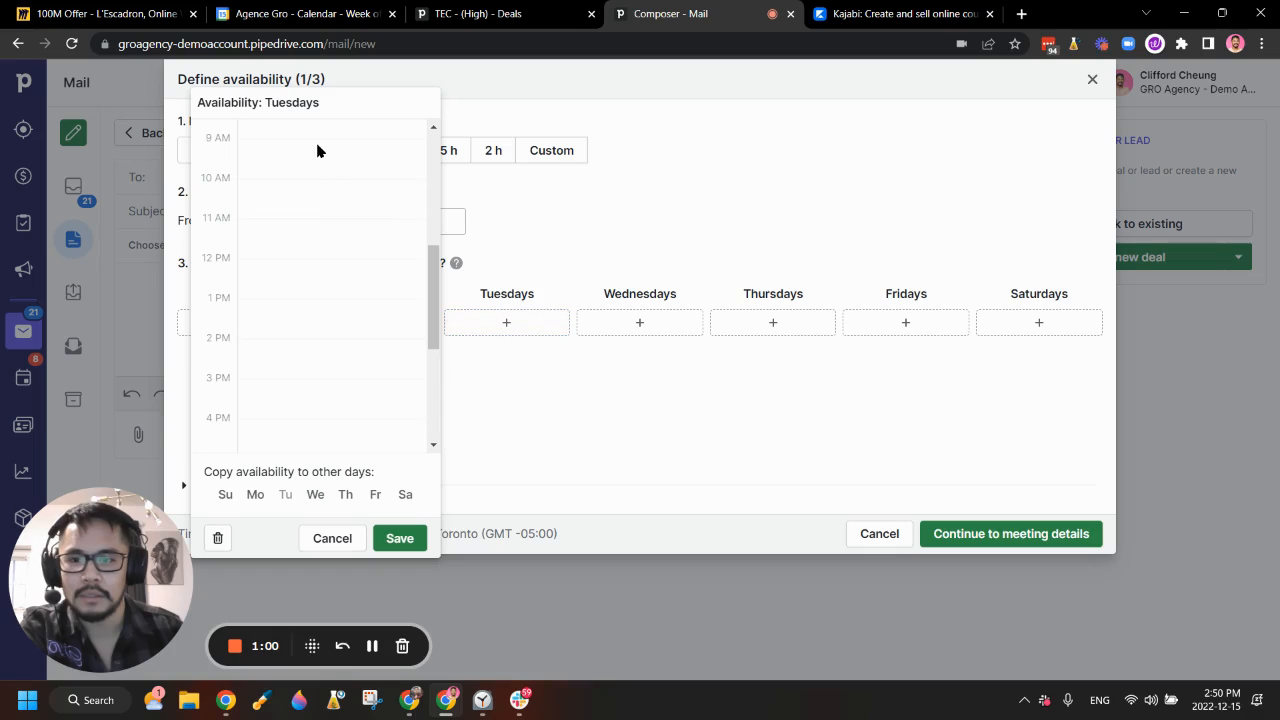
left_click_drag(317, 149, 331, 372)
left_click(416, 545)
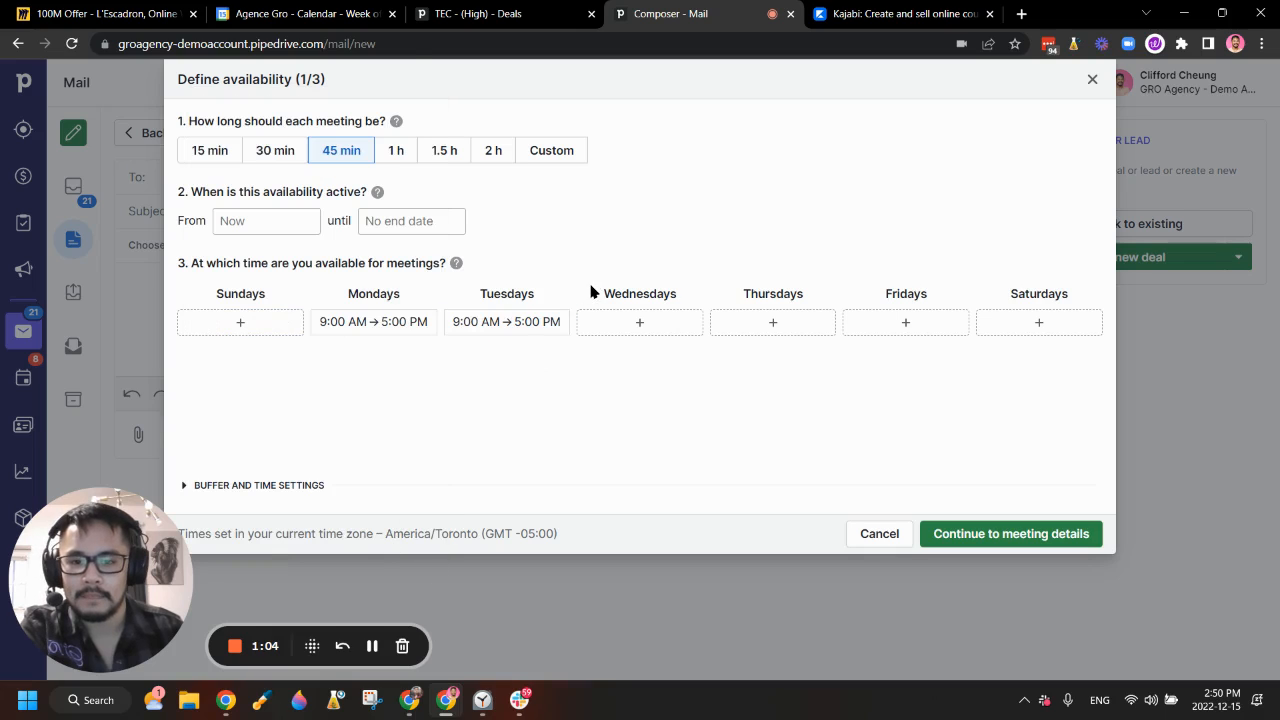
Step: Add Wednesday hours 9–12 and 1–5 PM and Thursday hours 12–5 PM
left_click(636, 322)
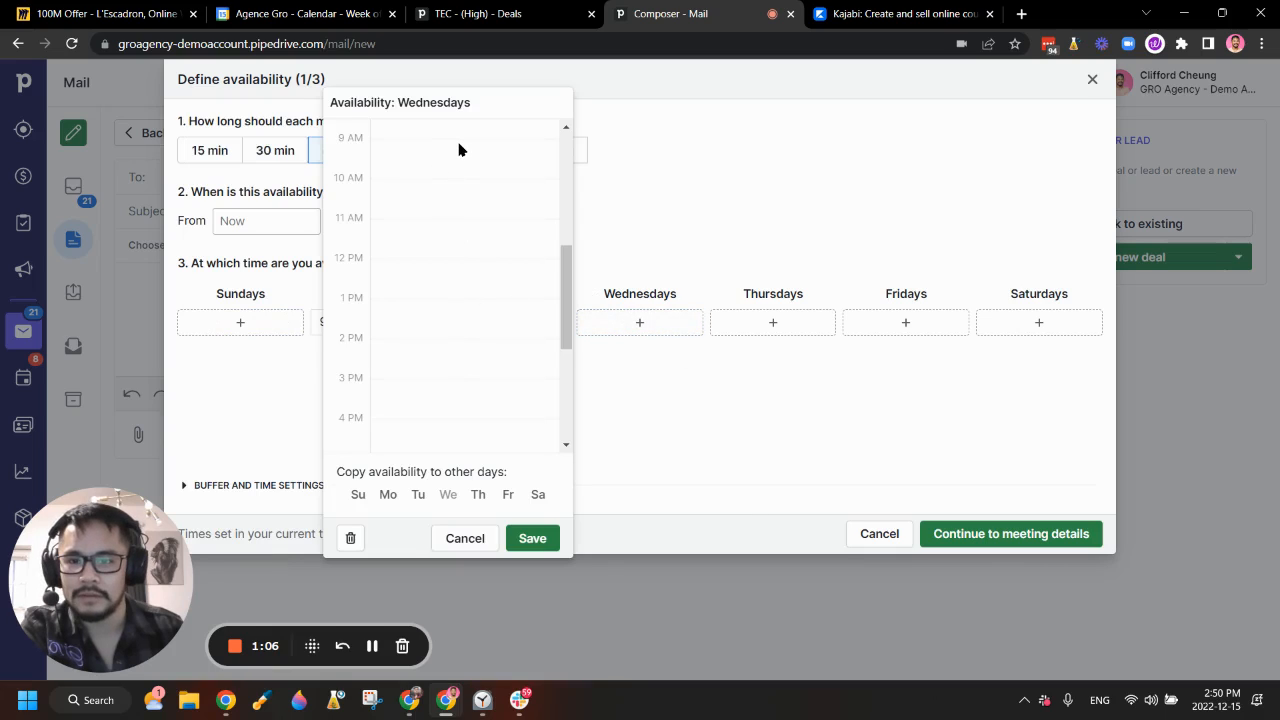
left_click_drag(459, 148, 468, 309)
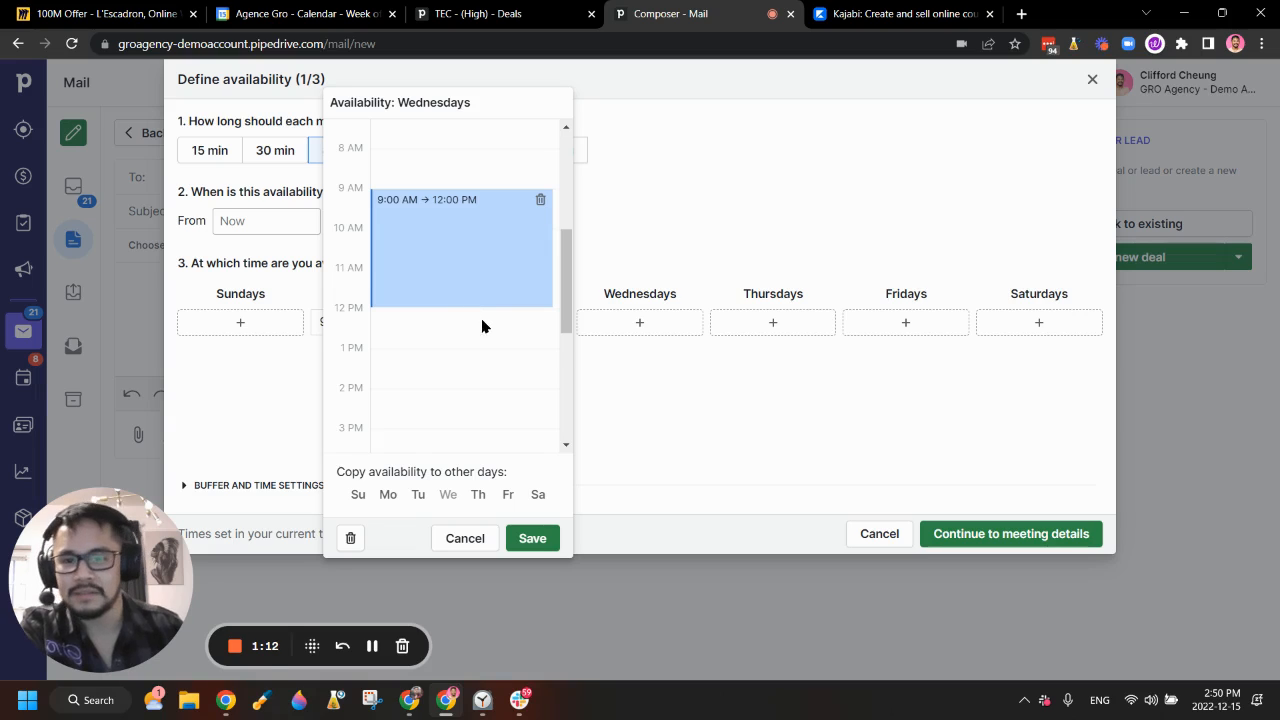
scroll(508, 323, "down", 2)
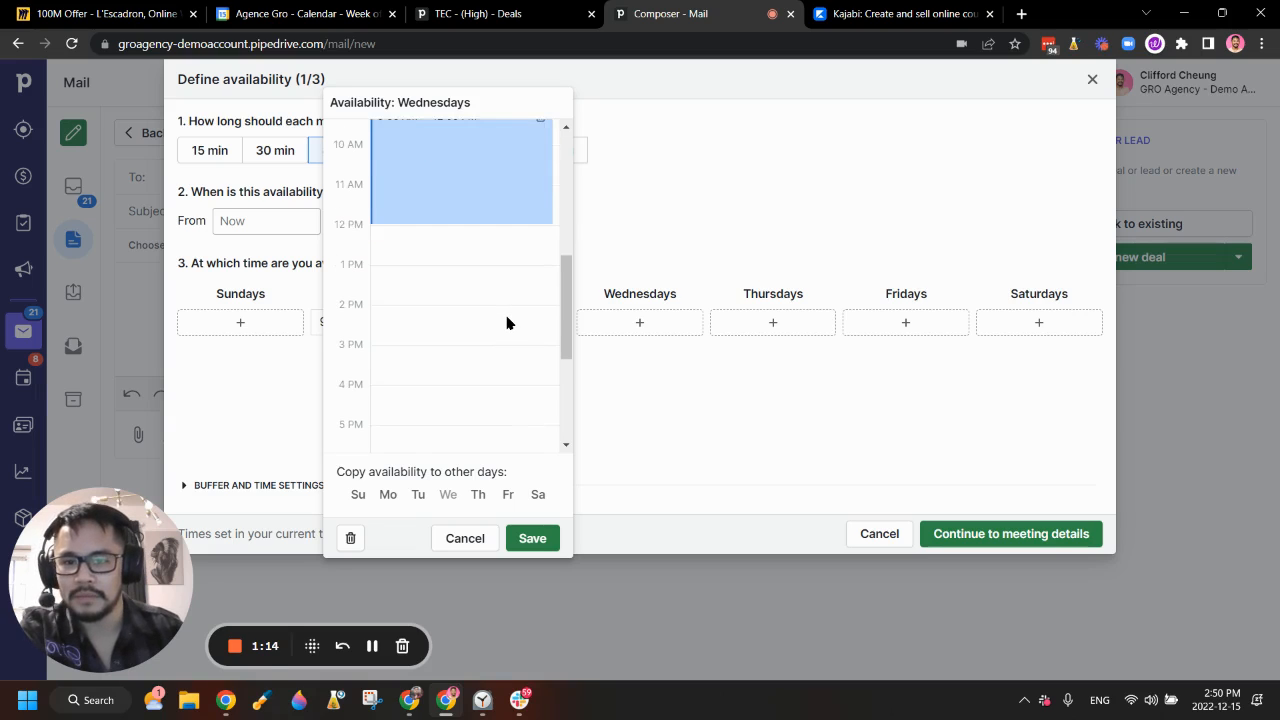
scroll(471, 289, "up", 2)
scroll(446, 307, "down", 2)
left_click_drag(443, 274, 459, 251)
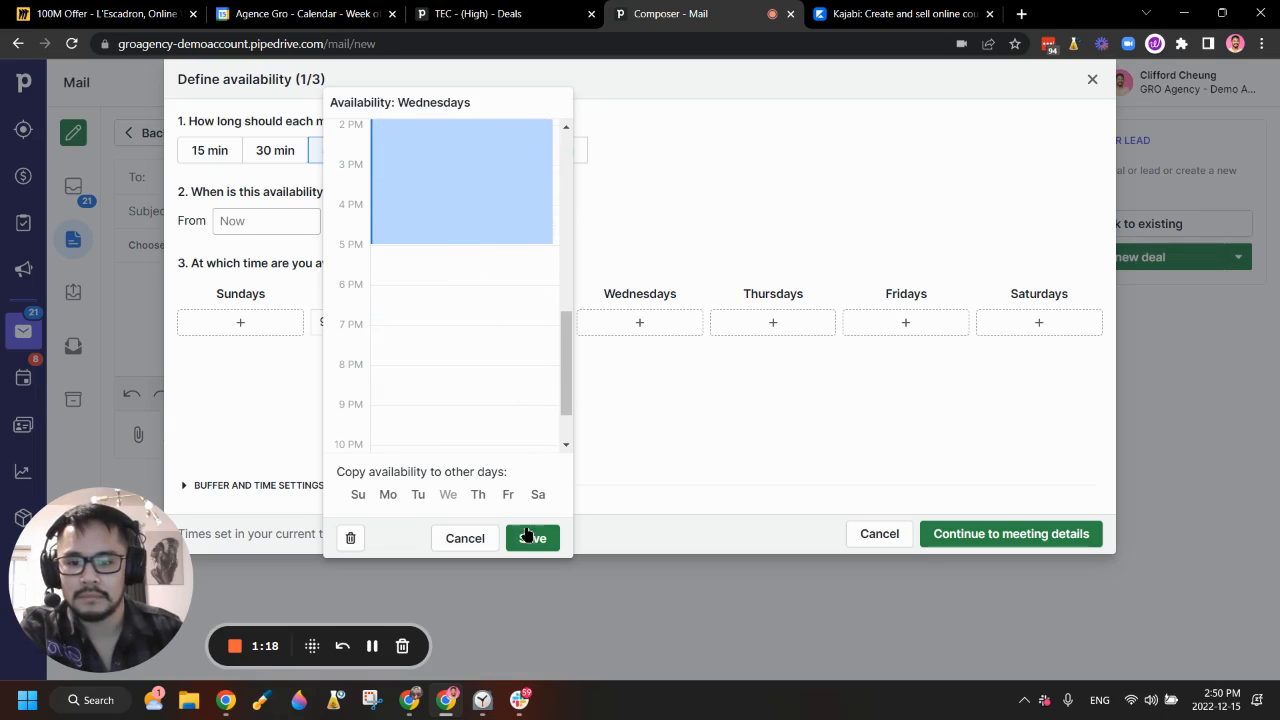
left_click(532, 538)
left_click(764, 322)
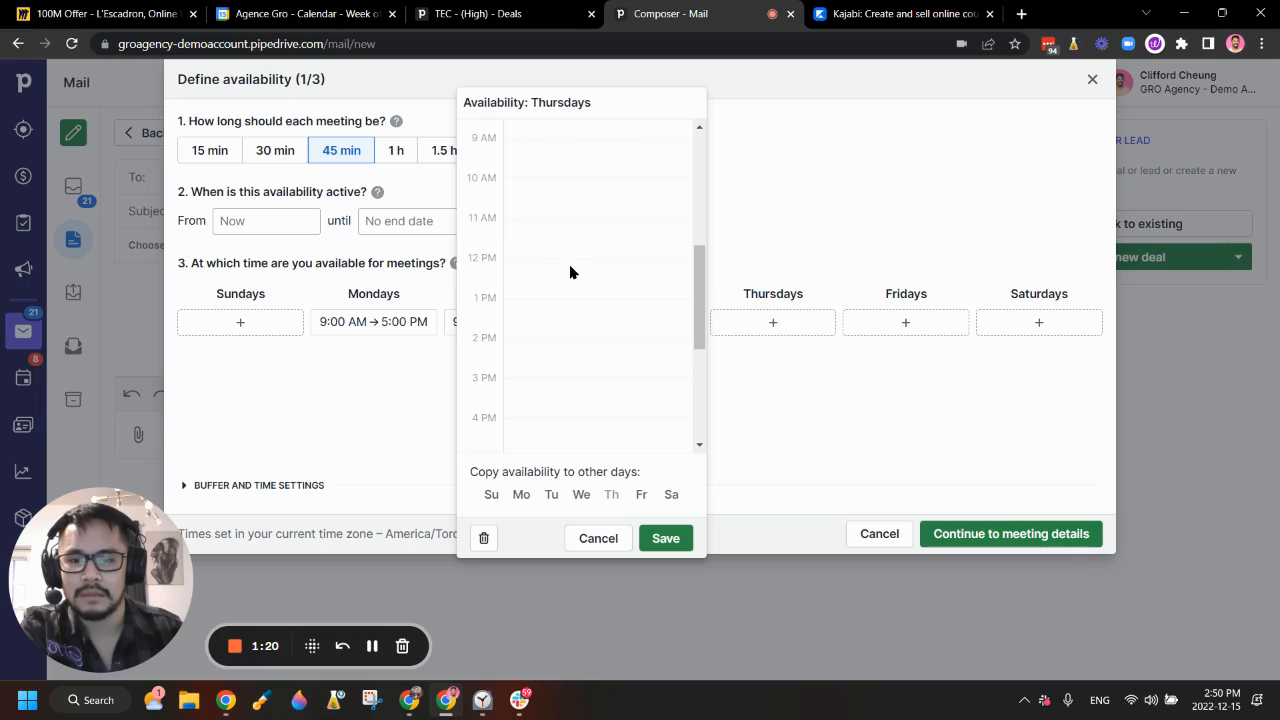
left_click_drag(575, 264, 587, 326)
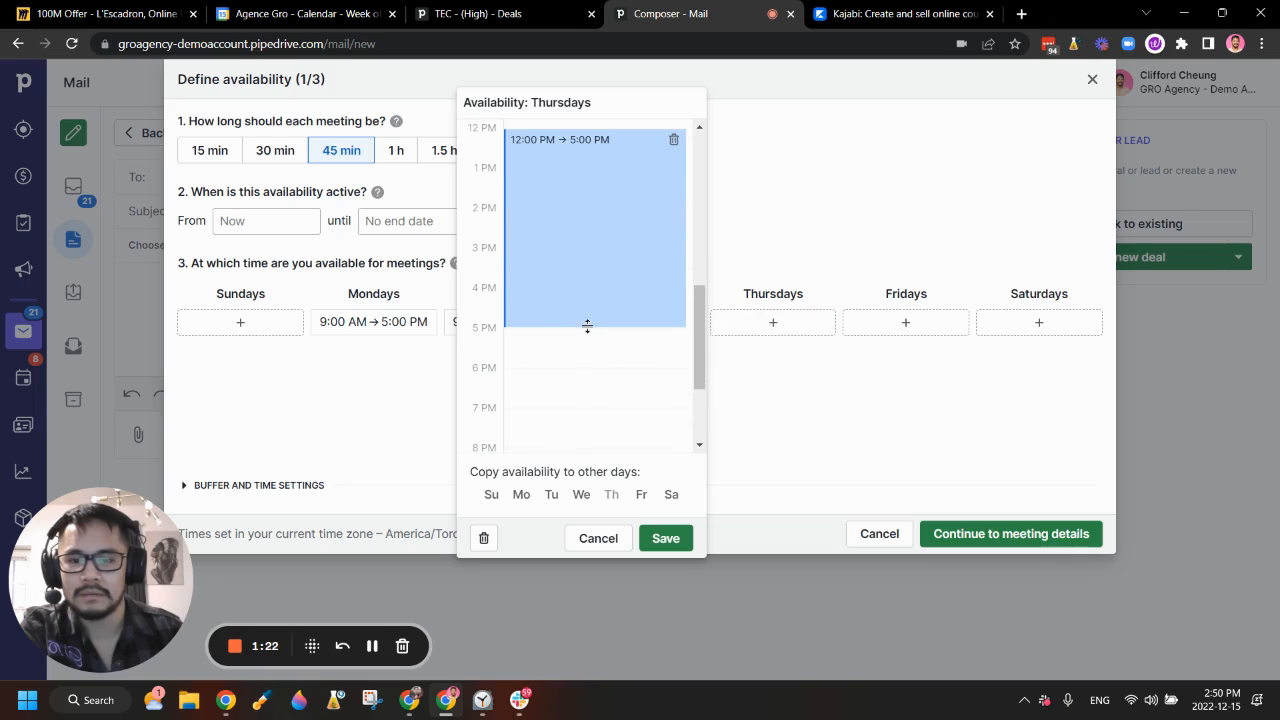
left_click(668, 540)
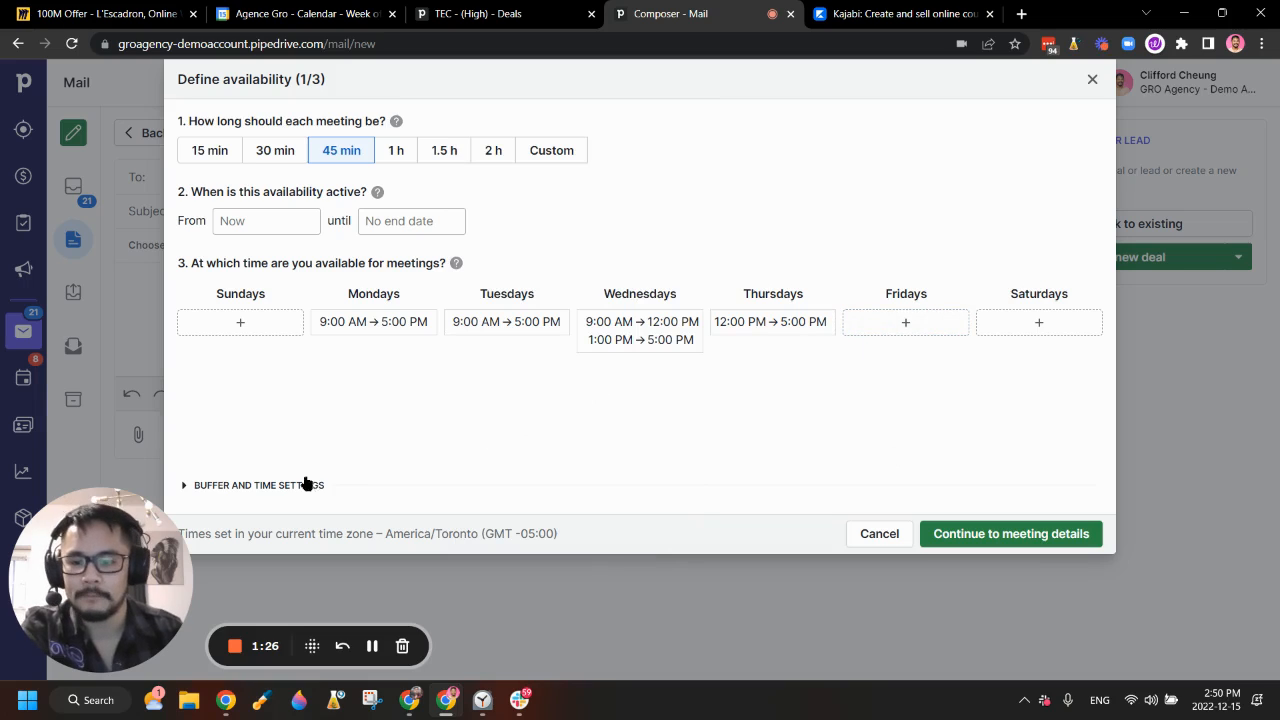
left_click(190, 486)
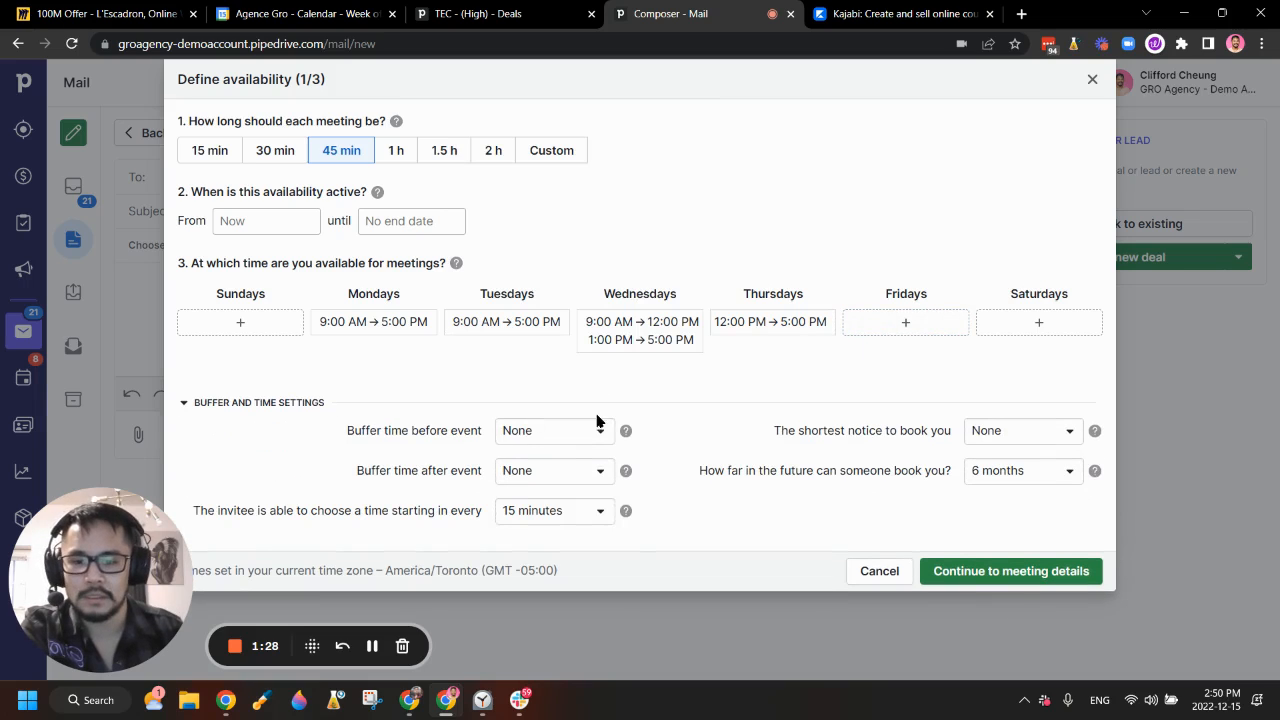
Step: Add a 15-minute buffer before meetings and require at least 1 day booking notice
left_click(594, 432)
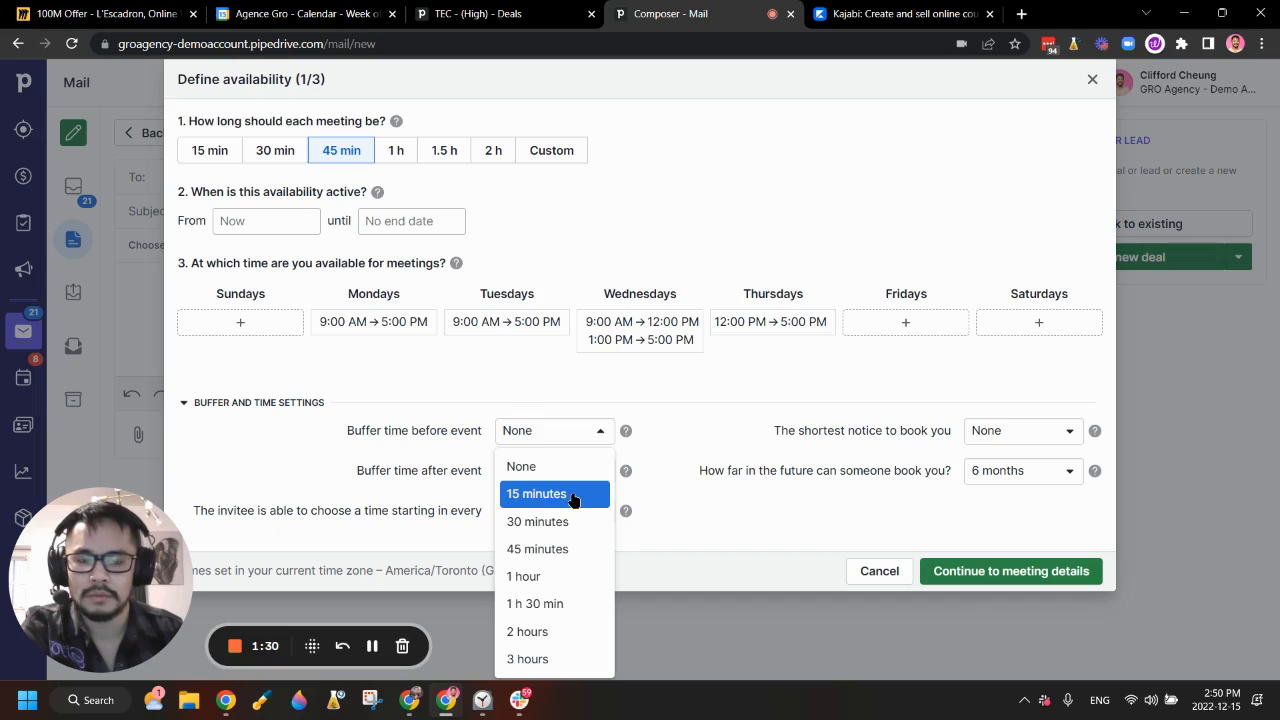
left_click(574, 497)
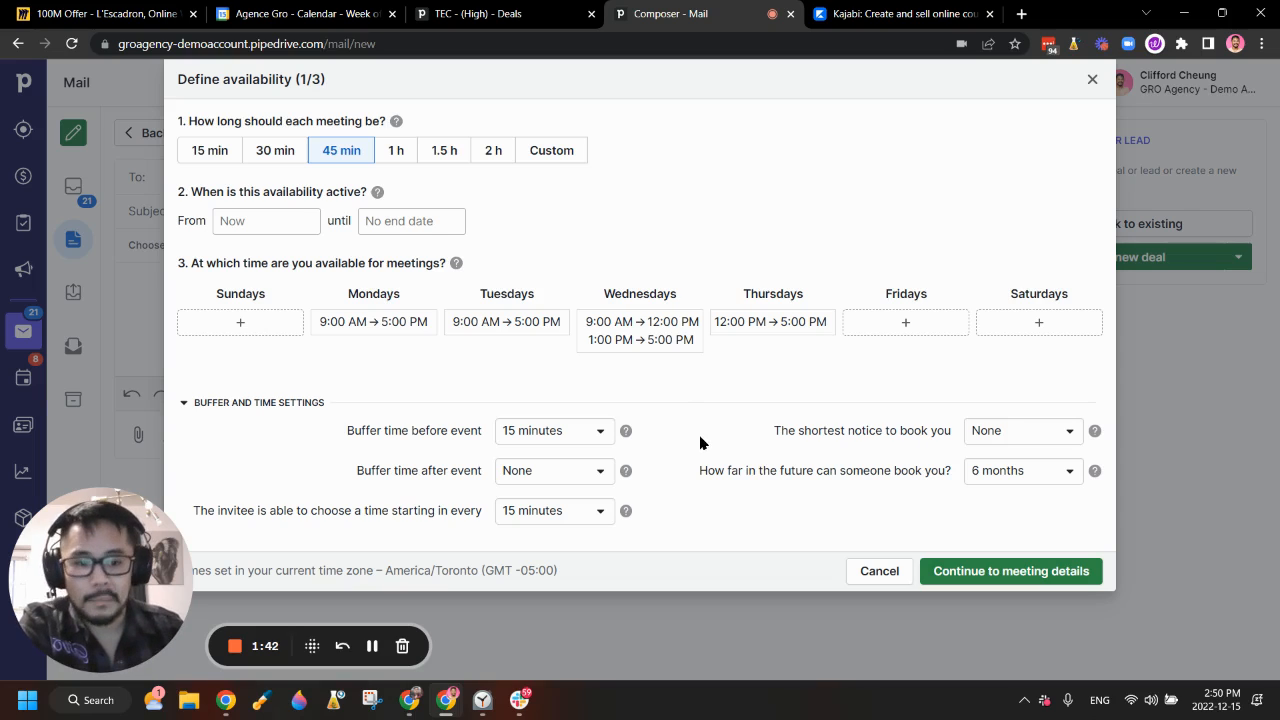
left_click(1064, 432)
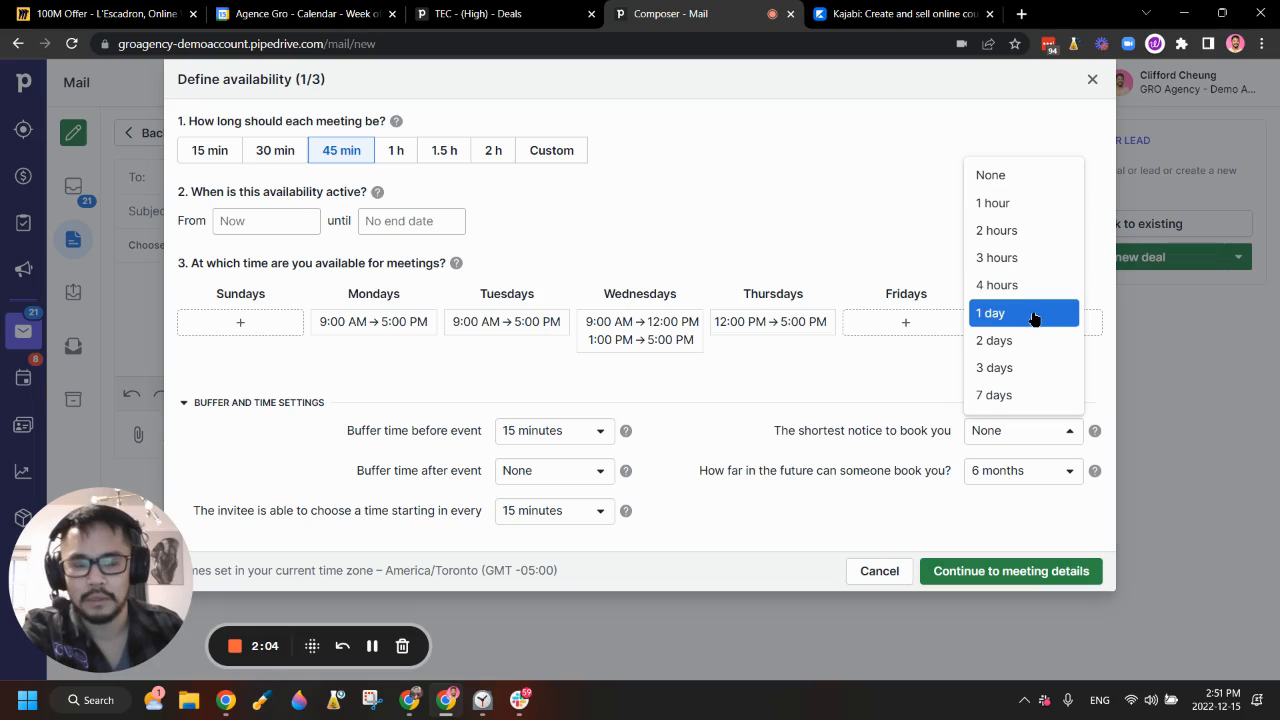
left_click(987, 318)
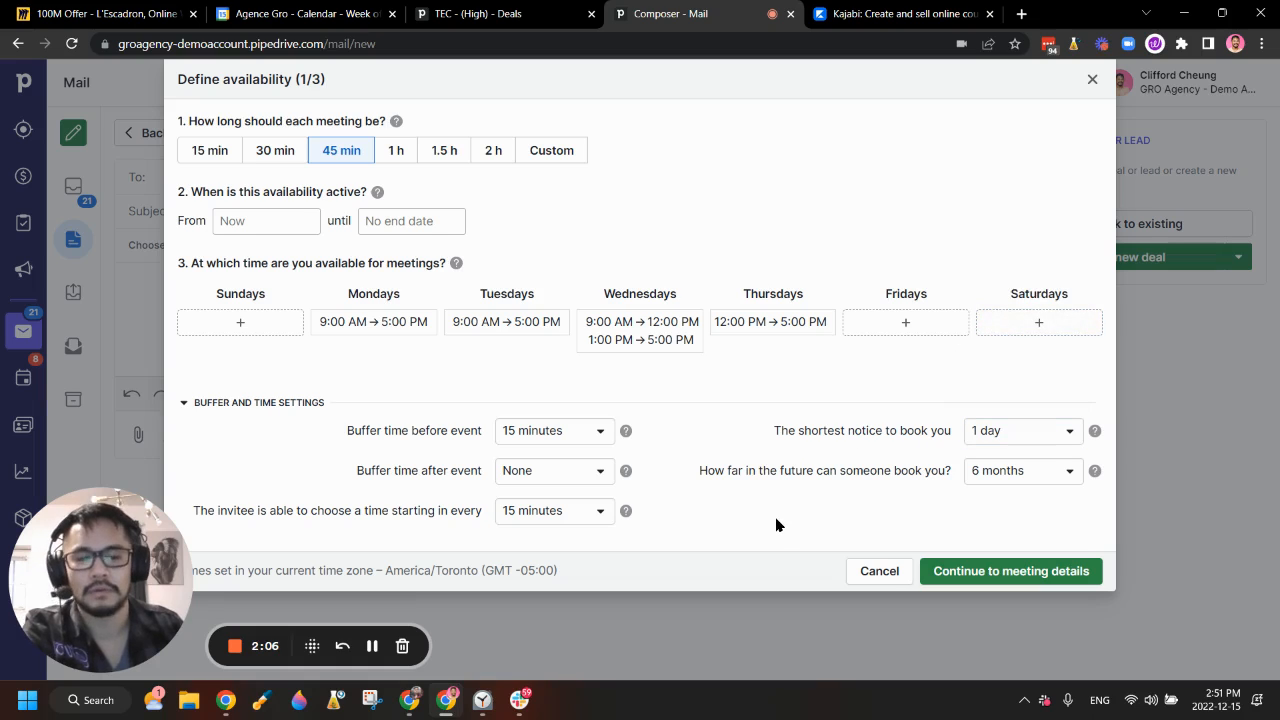
Step: Limit bookings to at most 2 weeks in the future
left_click(1069, 477)
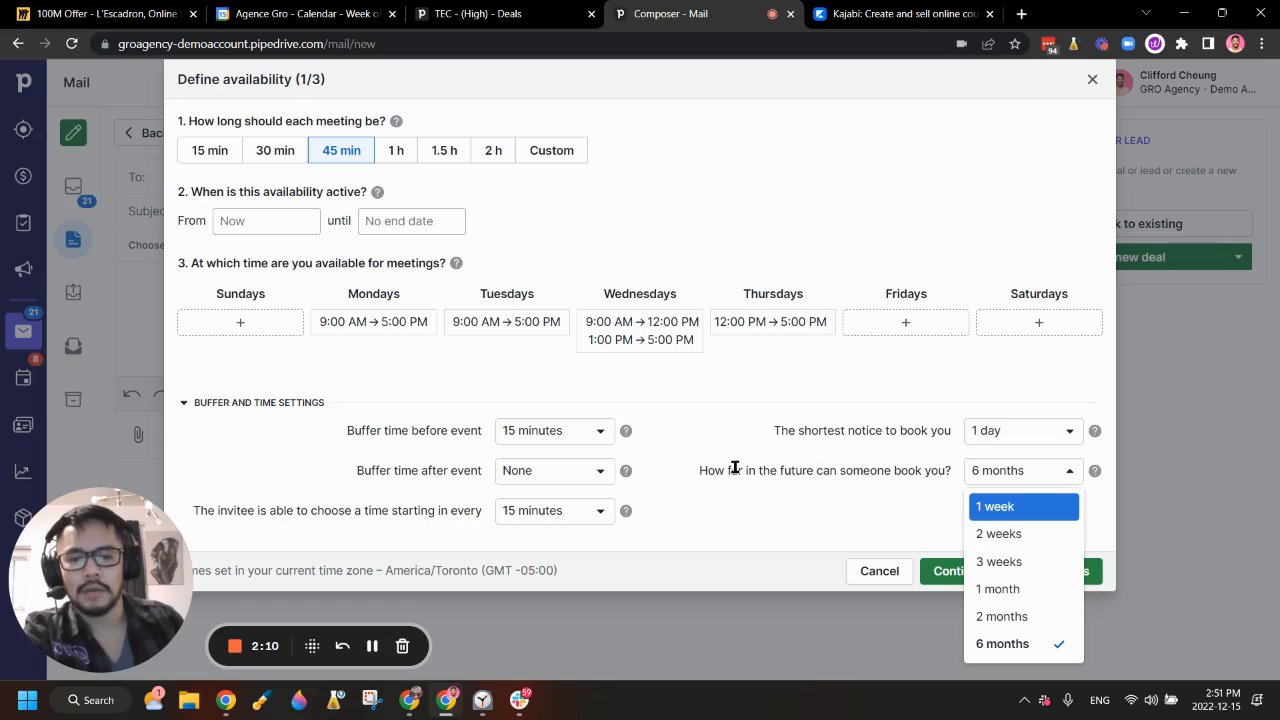
left_click_drag(730, 467, 914, 496)
left_click(1053, 481)
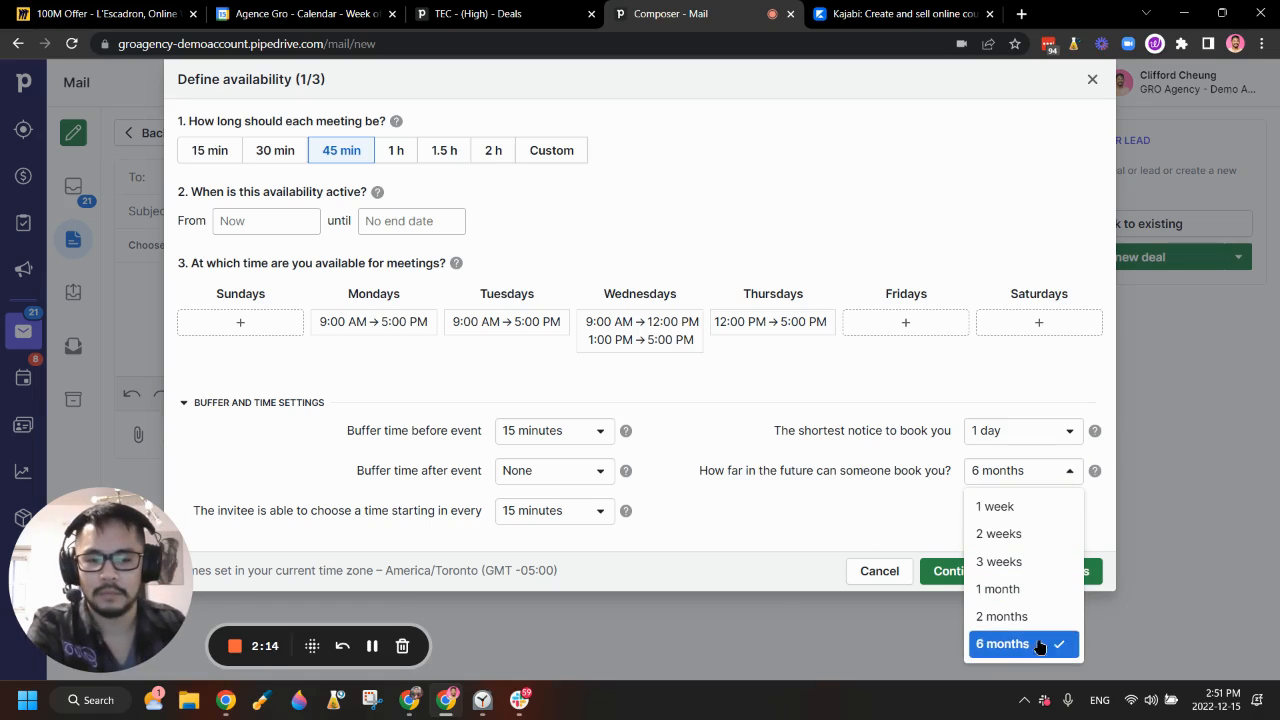
left_click(847, 527)
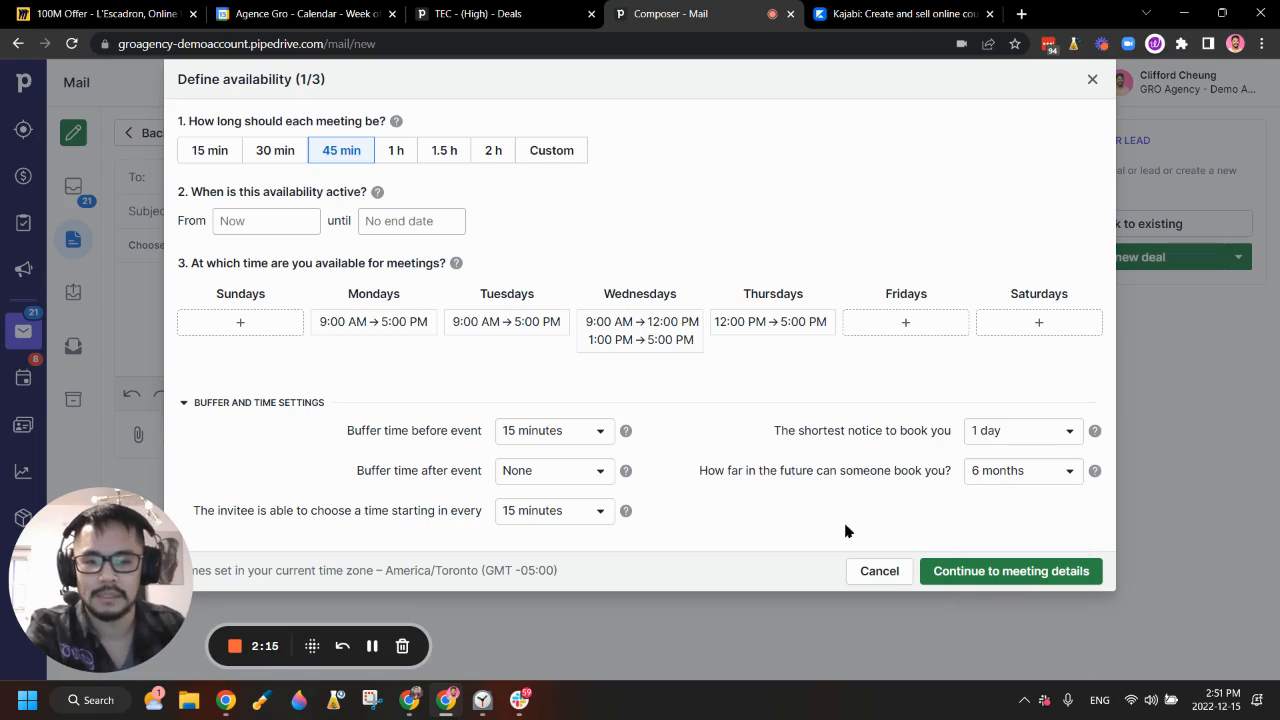
left_click(1017, 474)
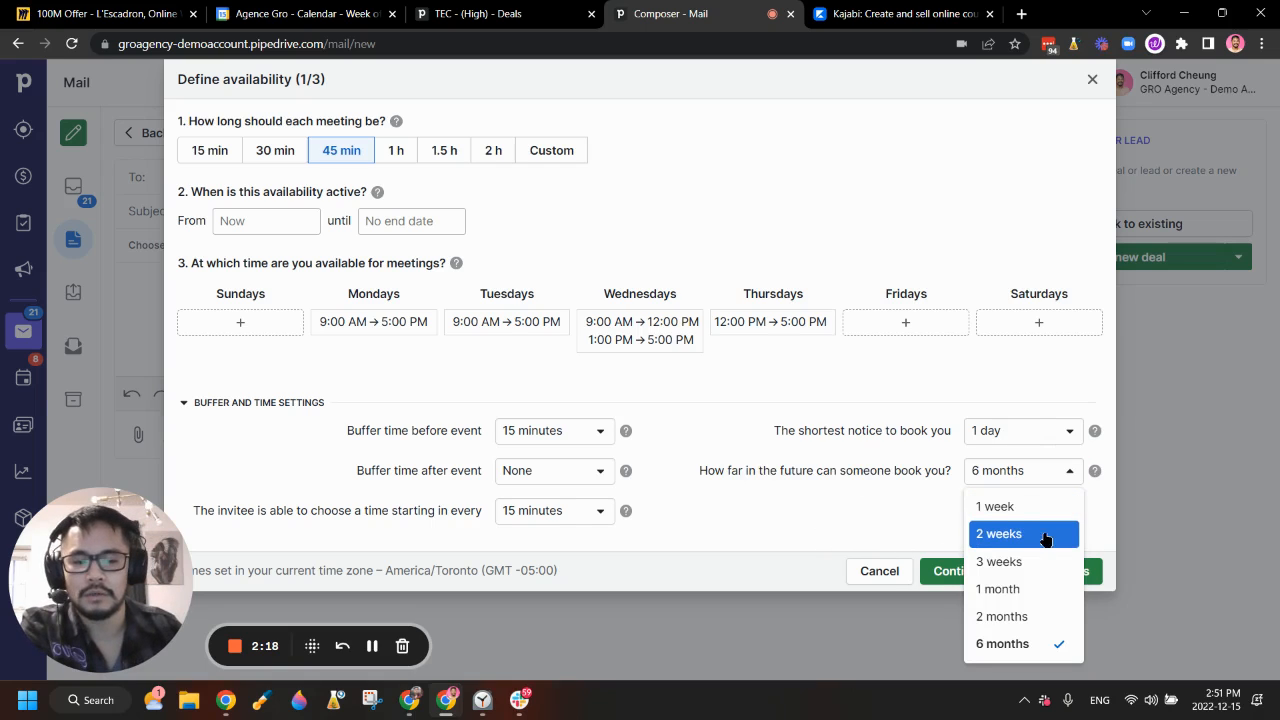
left_click(997, 536)
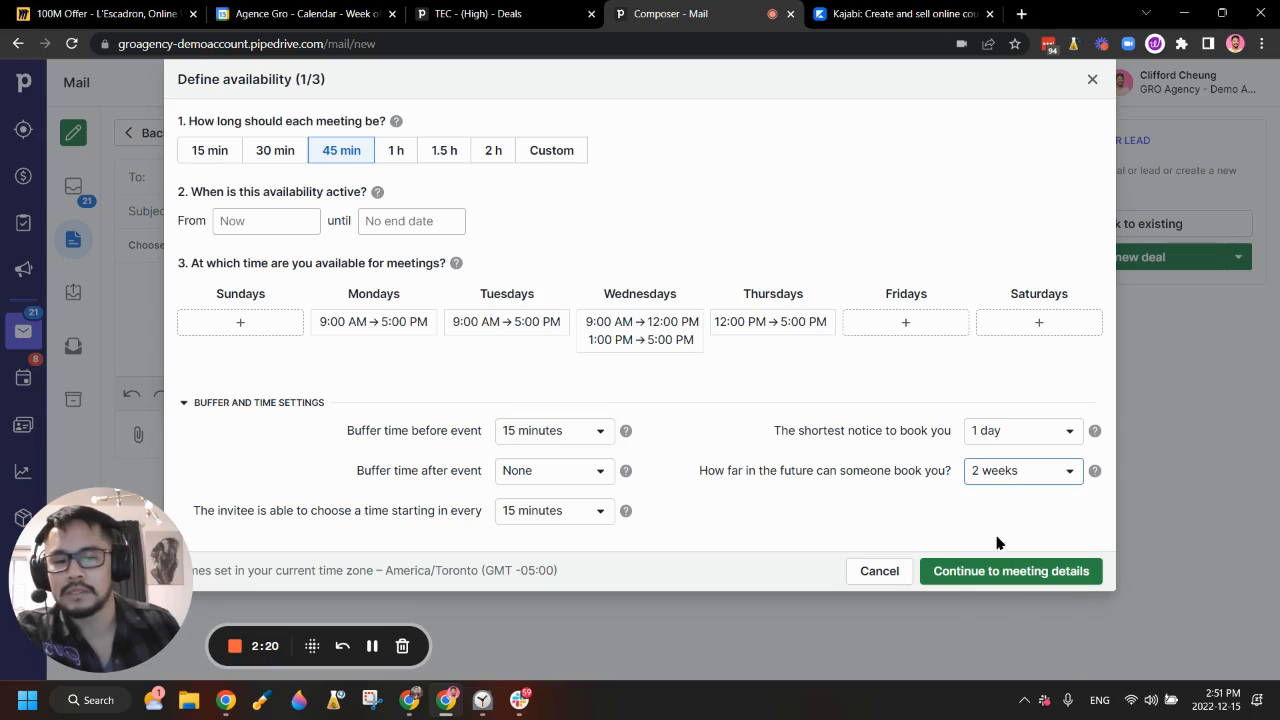
left_click(1002, 486)
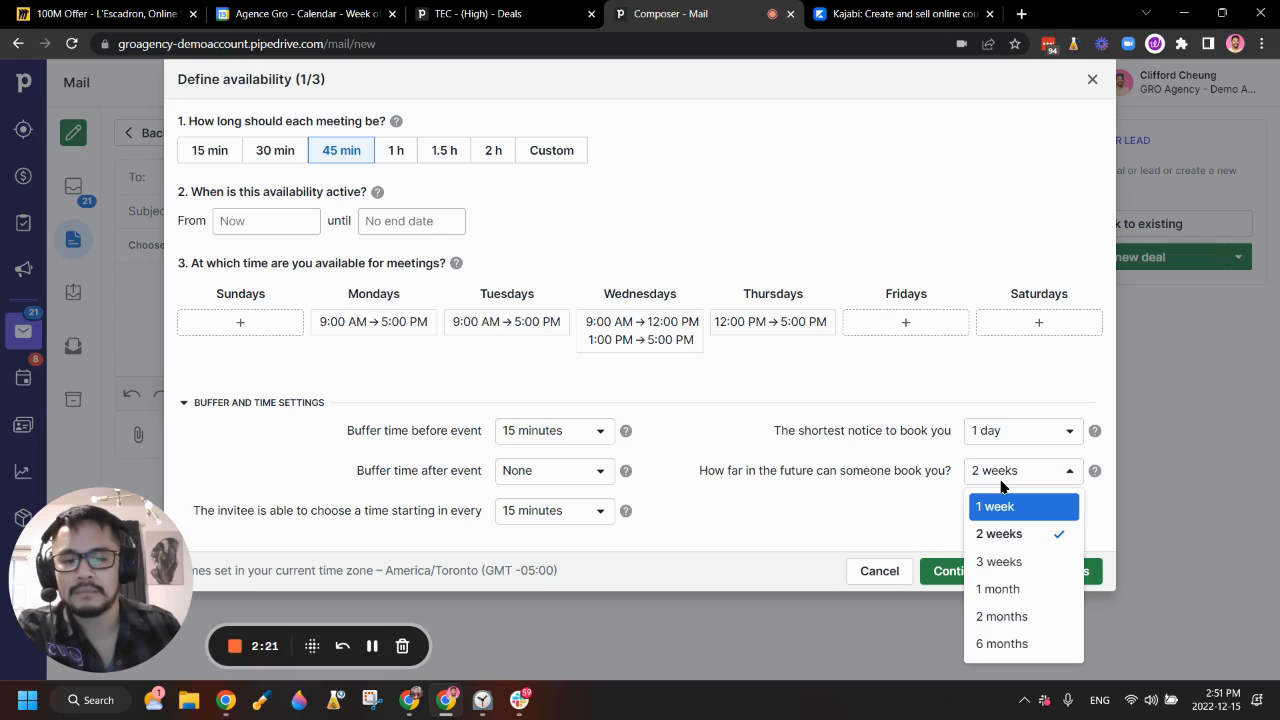
left_click(758, 501)
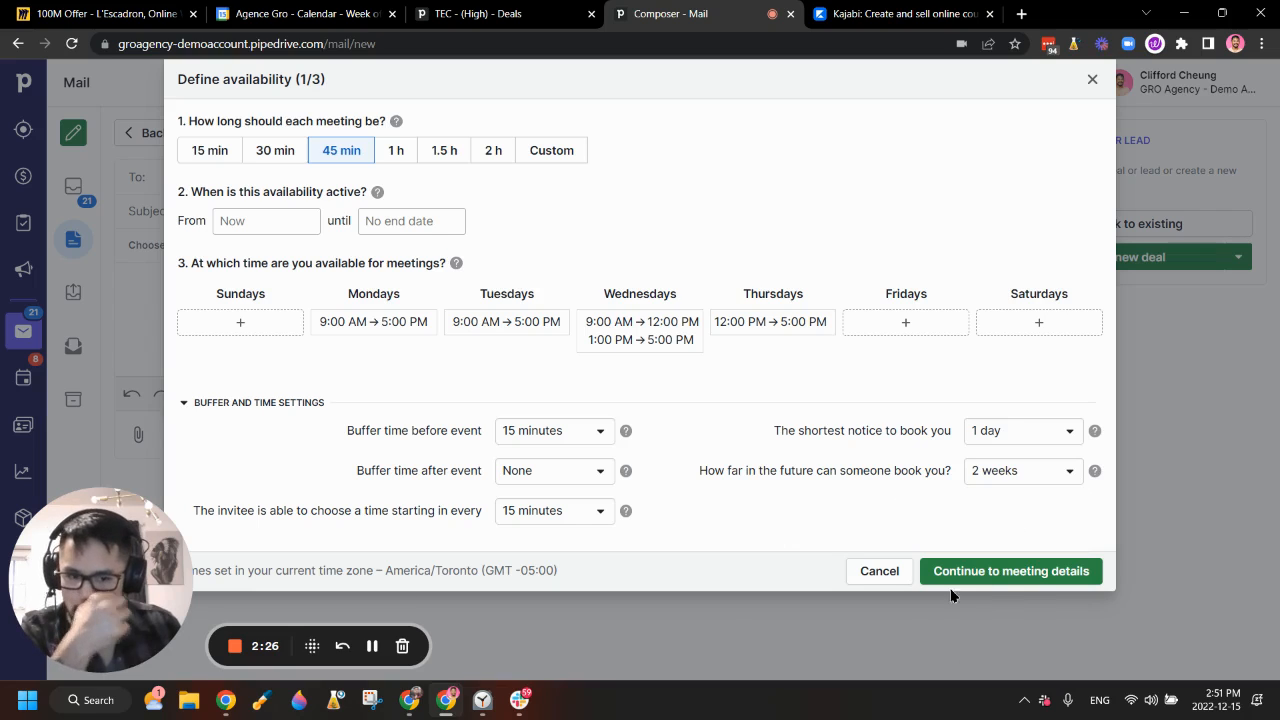
Step: On the meeting details step, name the meeting 'Discovery Call with' the host's full name 'from Montreal'
left_click(995, 575)
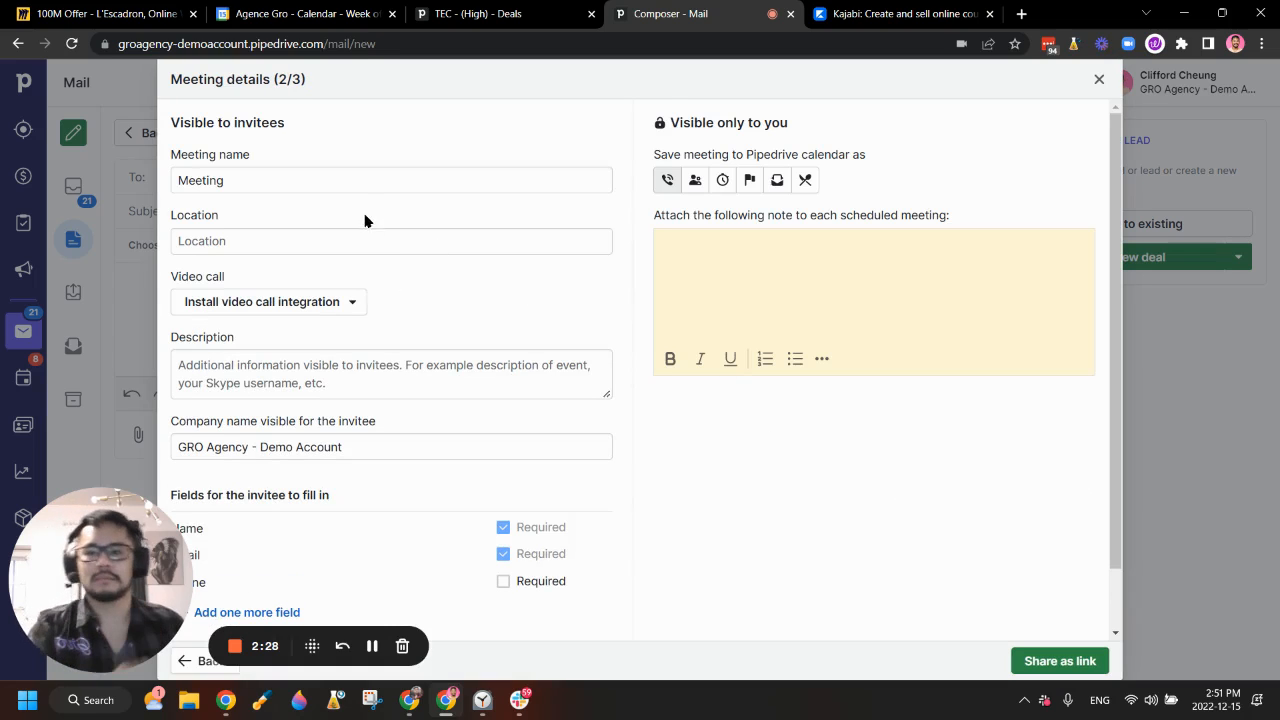
double_click(370, 179)
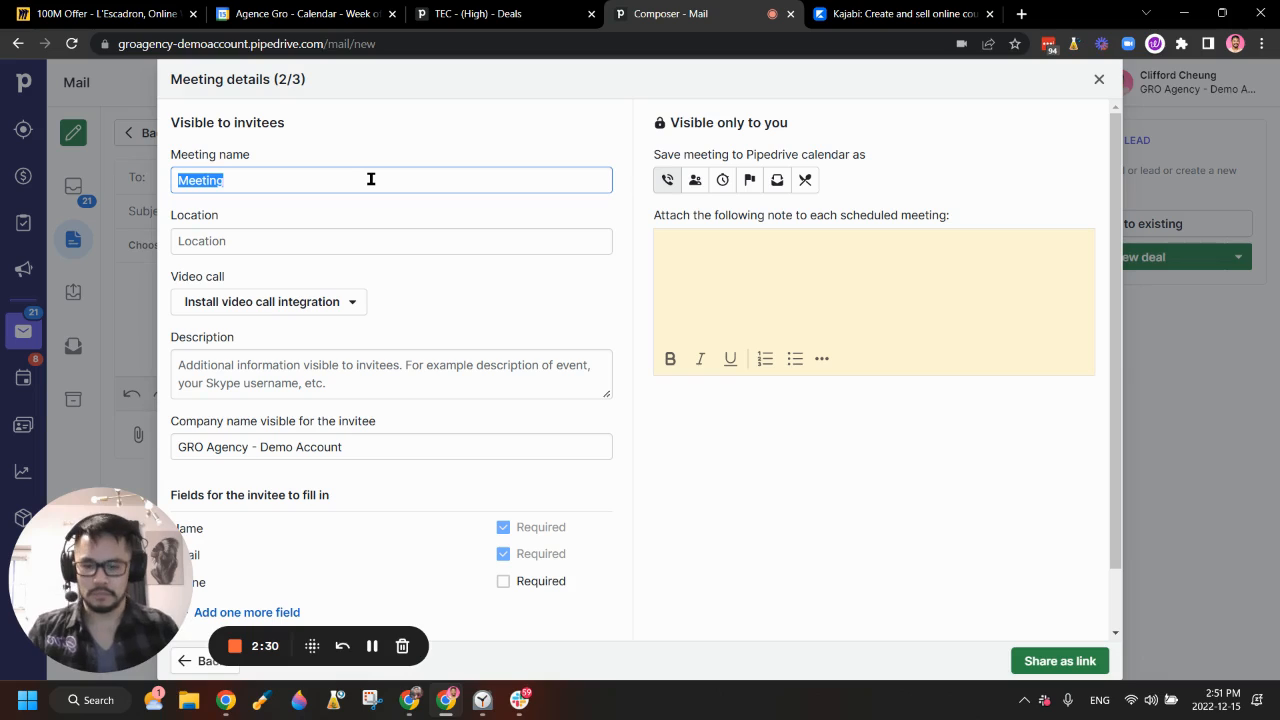
type("Discove")
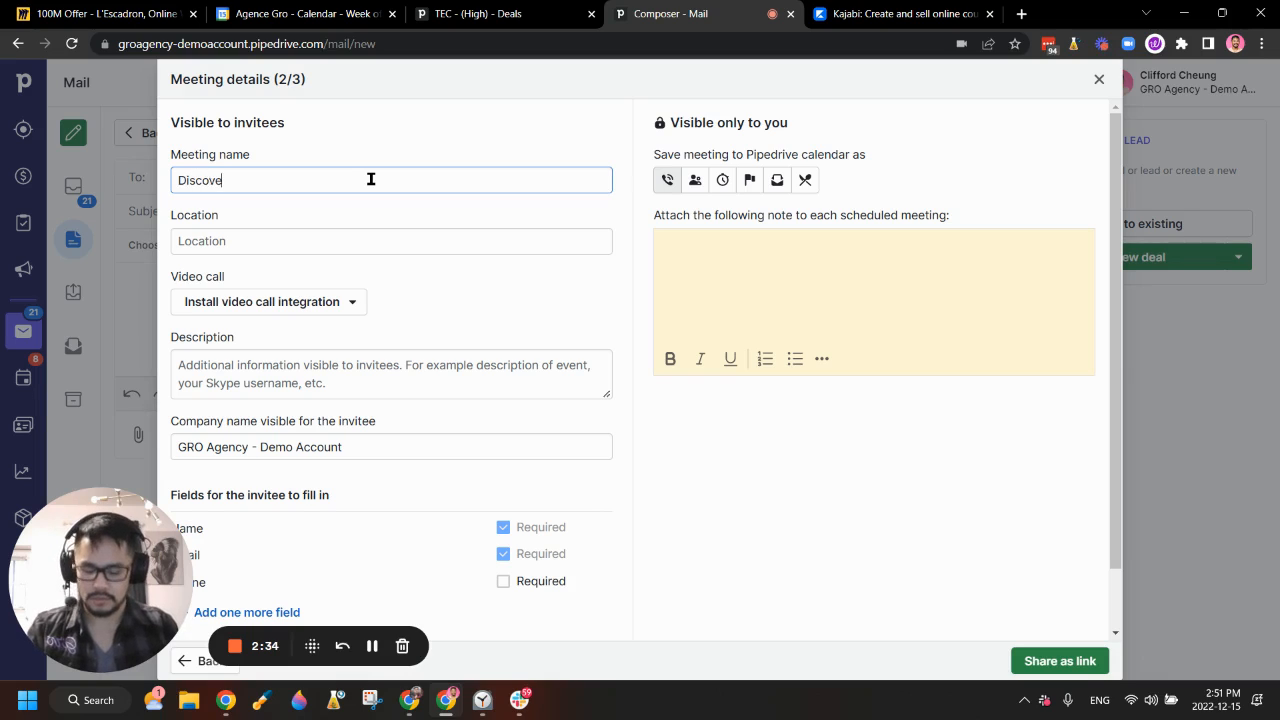
type("ry Call wit")
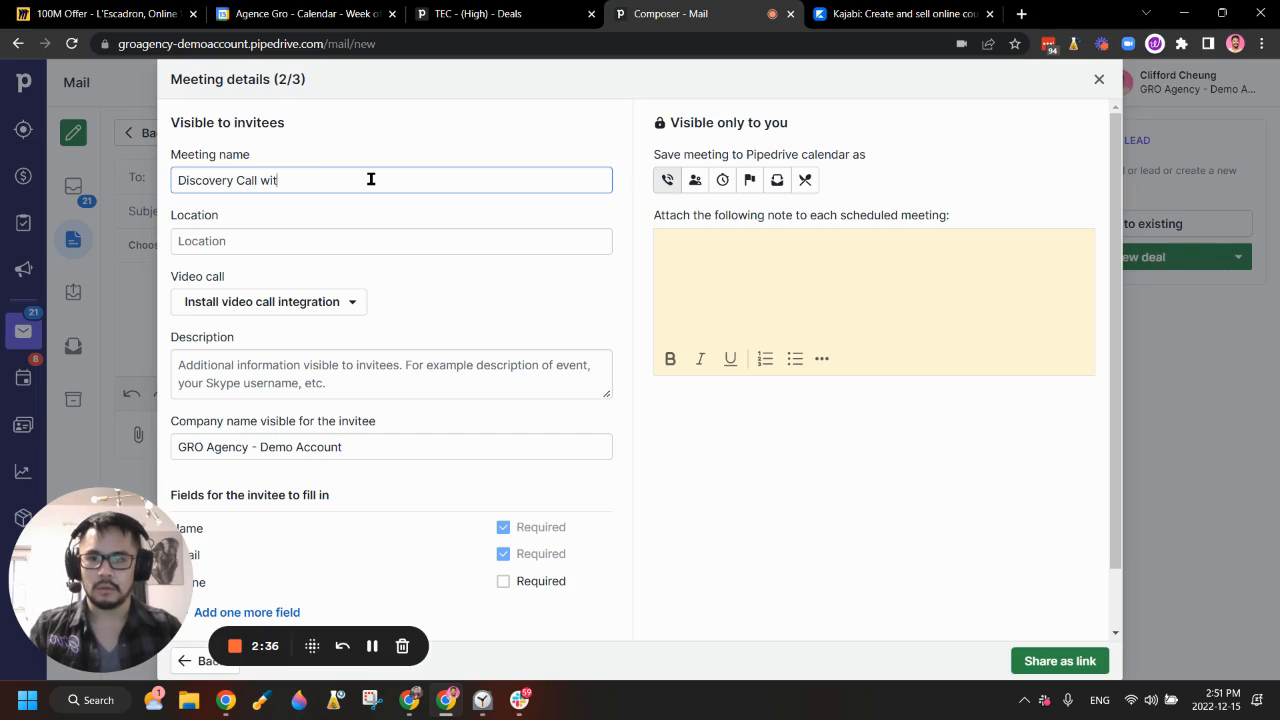
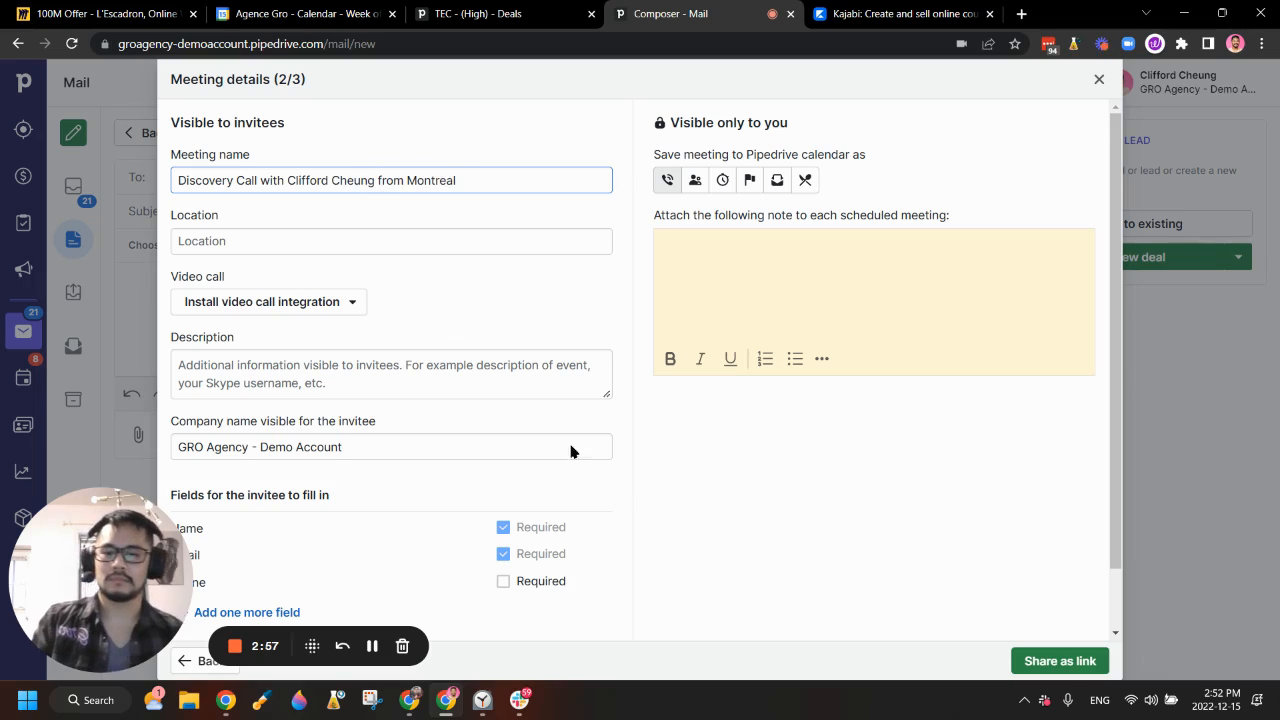
left_click(823, 534)
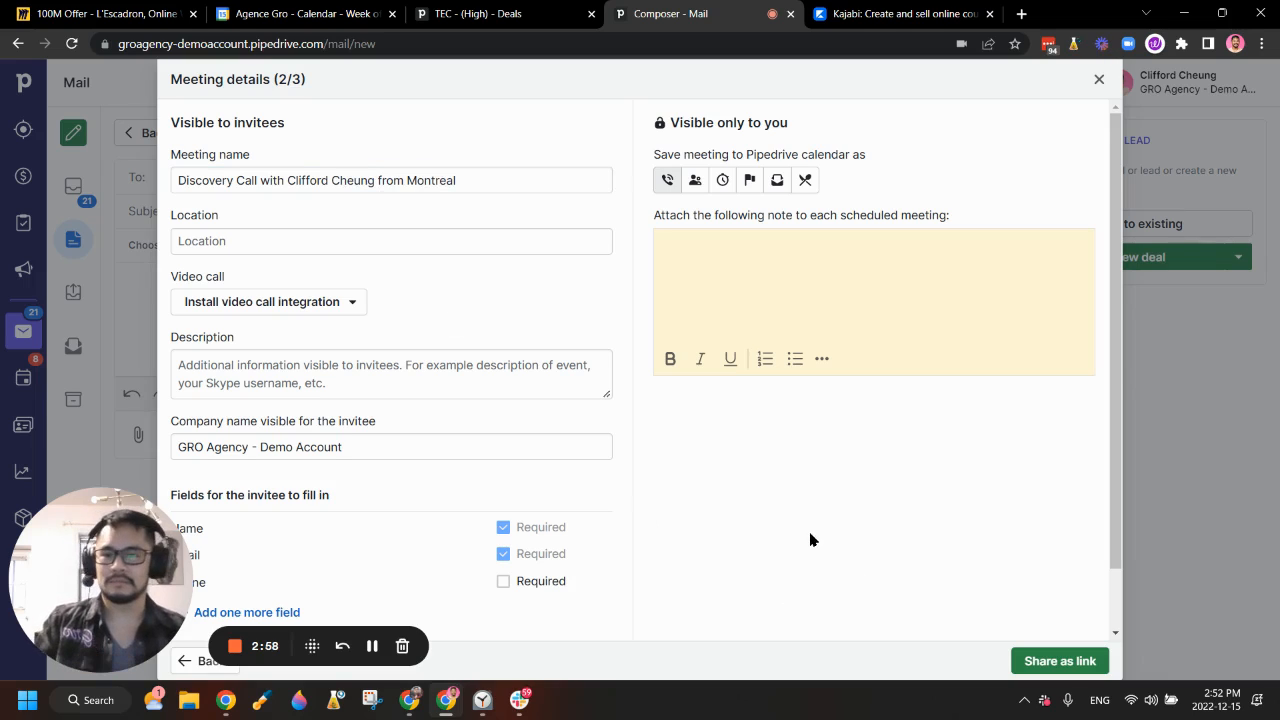
Step: Review the Video call options, leaving none selected
left_click(321, 314)
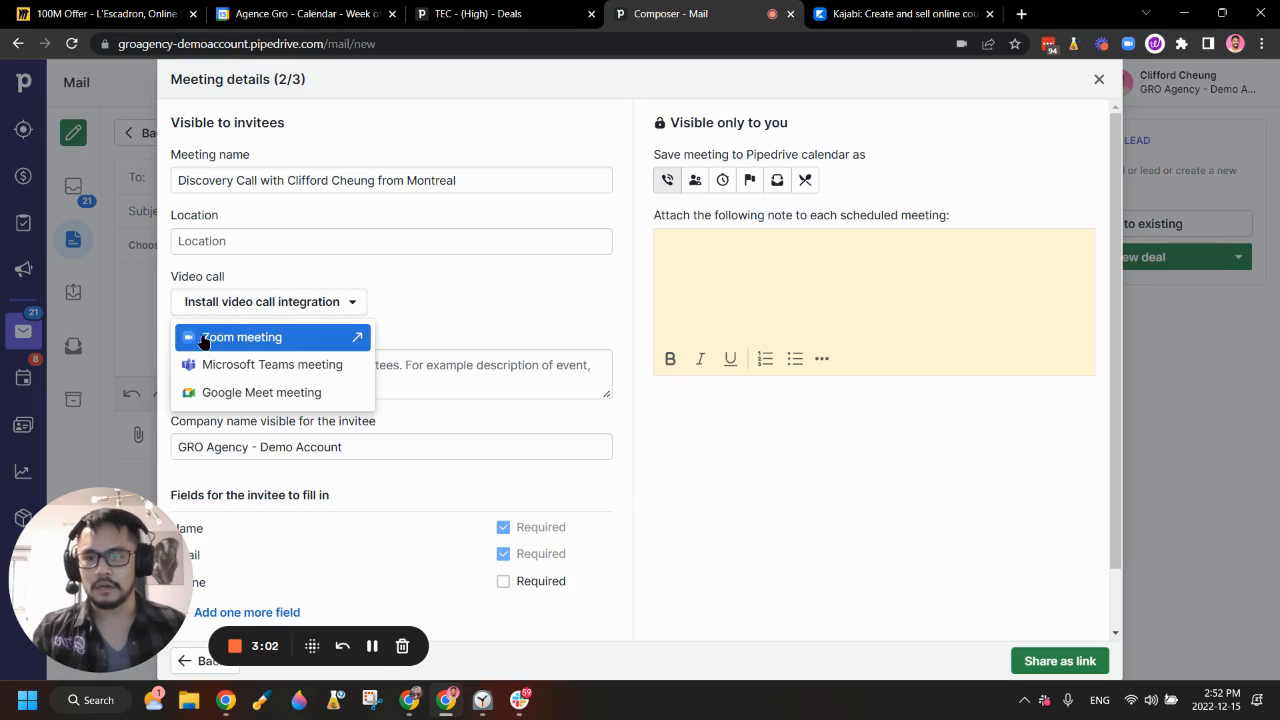
left_click(283, 310)
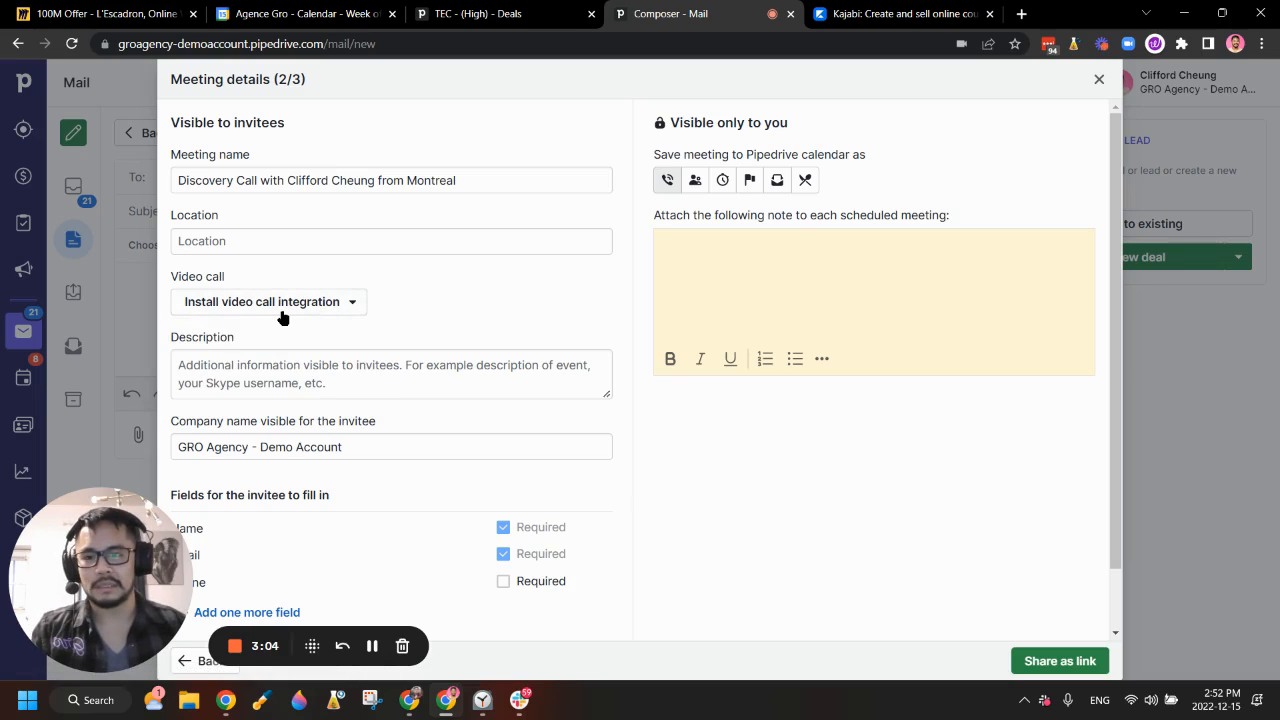
left_click(287, 303)
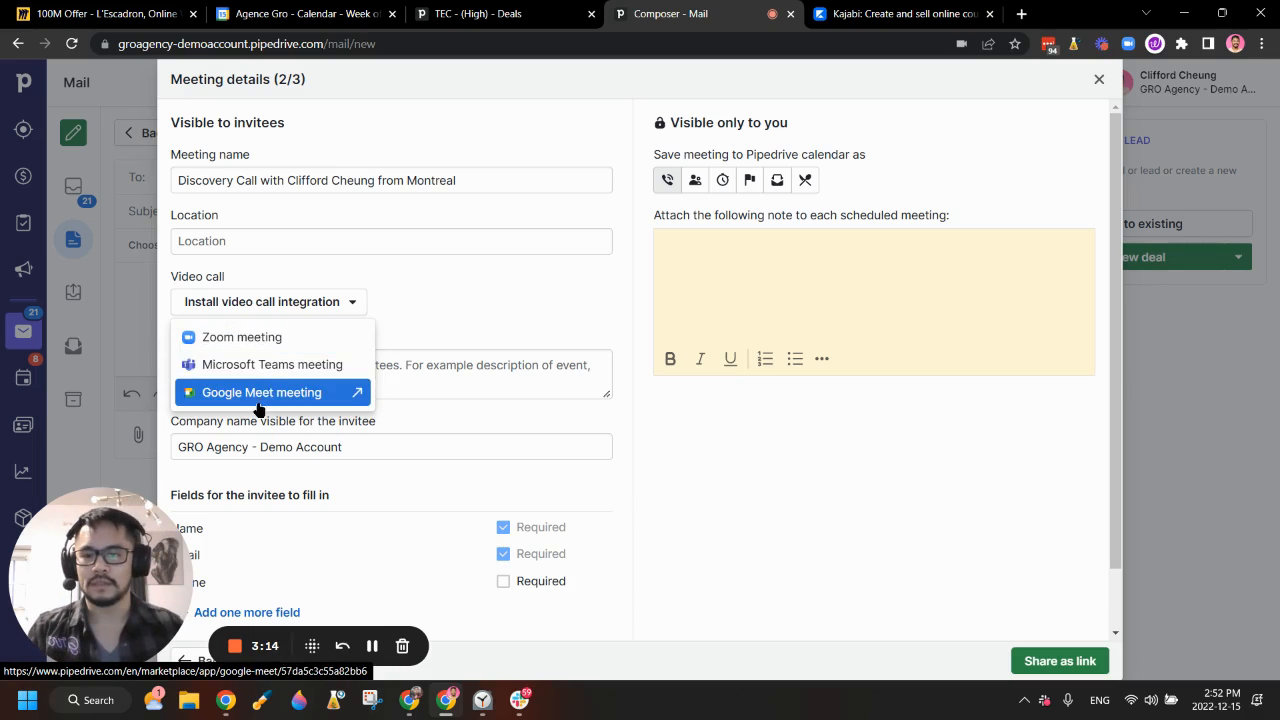
left_click(537, 295)
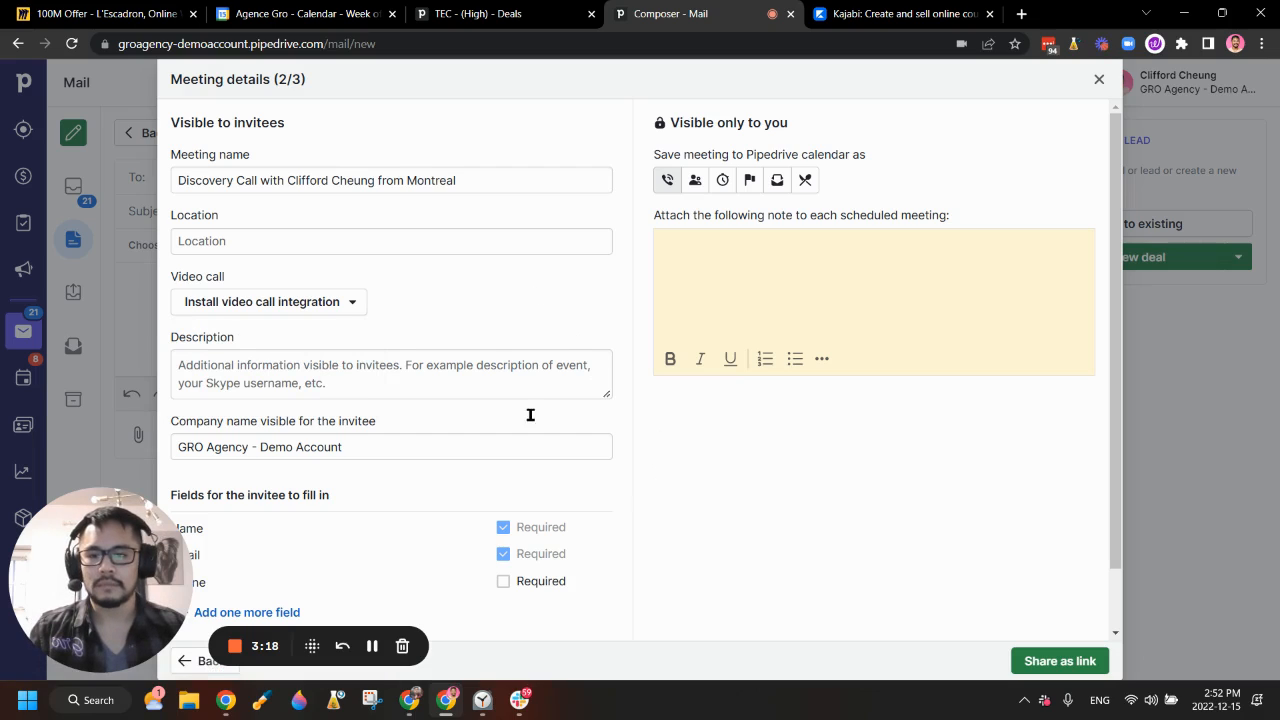
Step: Try a street address as the meeting location, then clear it again
left_click(237, 241)
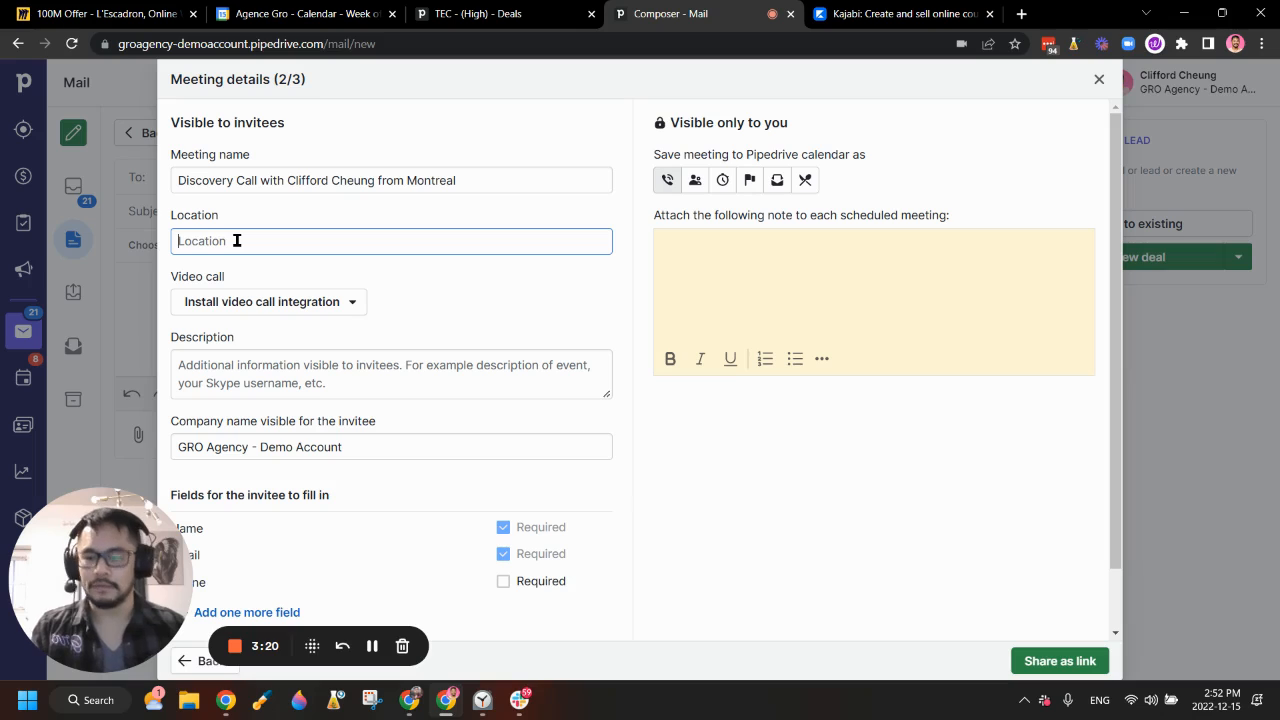
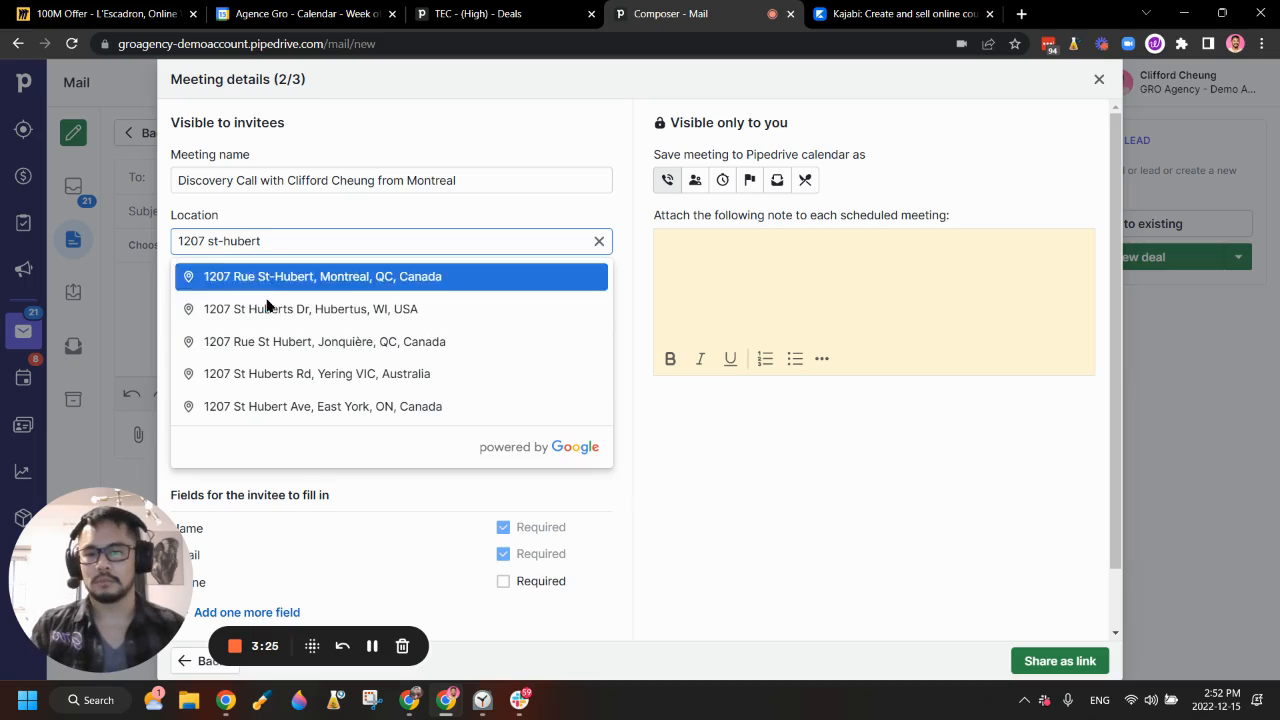
left_click(279, 282)
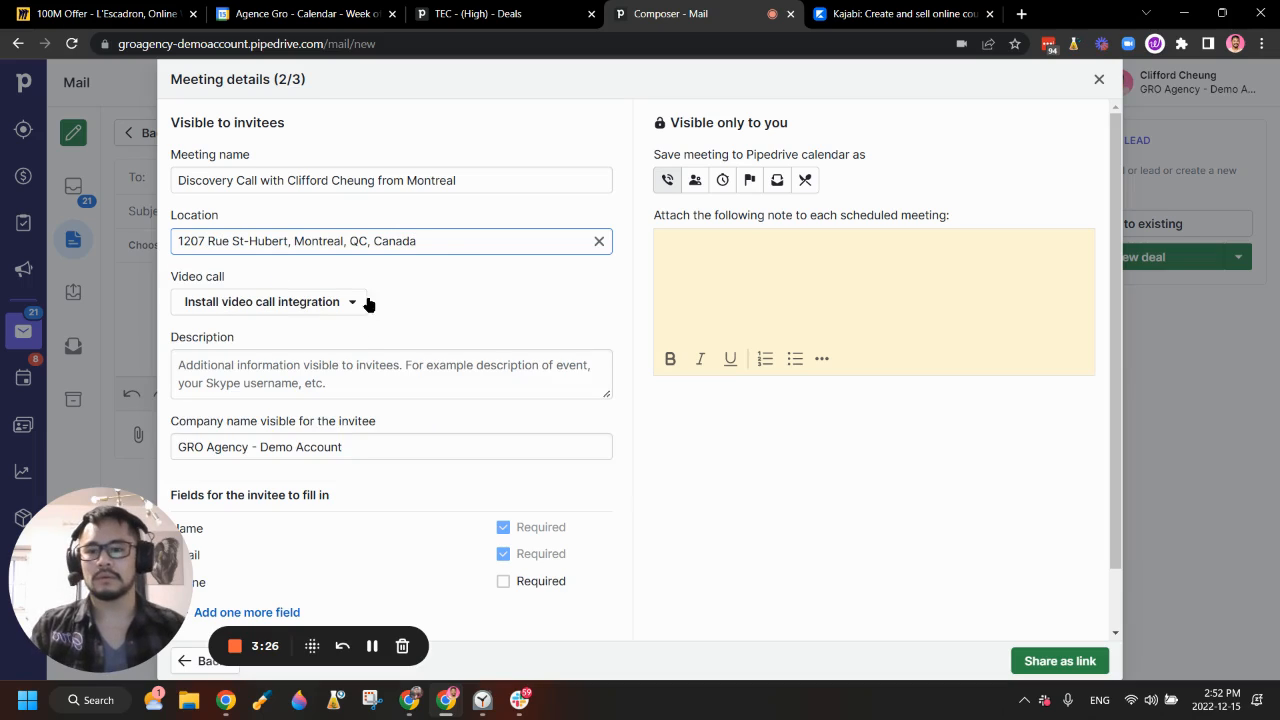
left_click(598, 243)
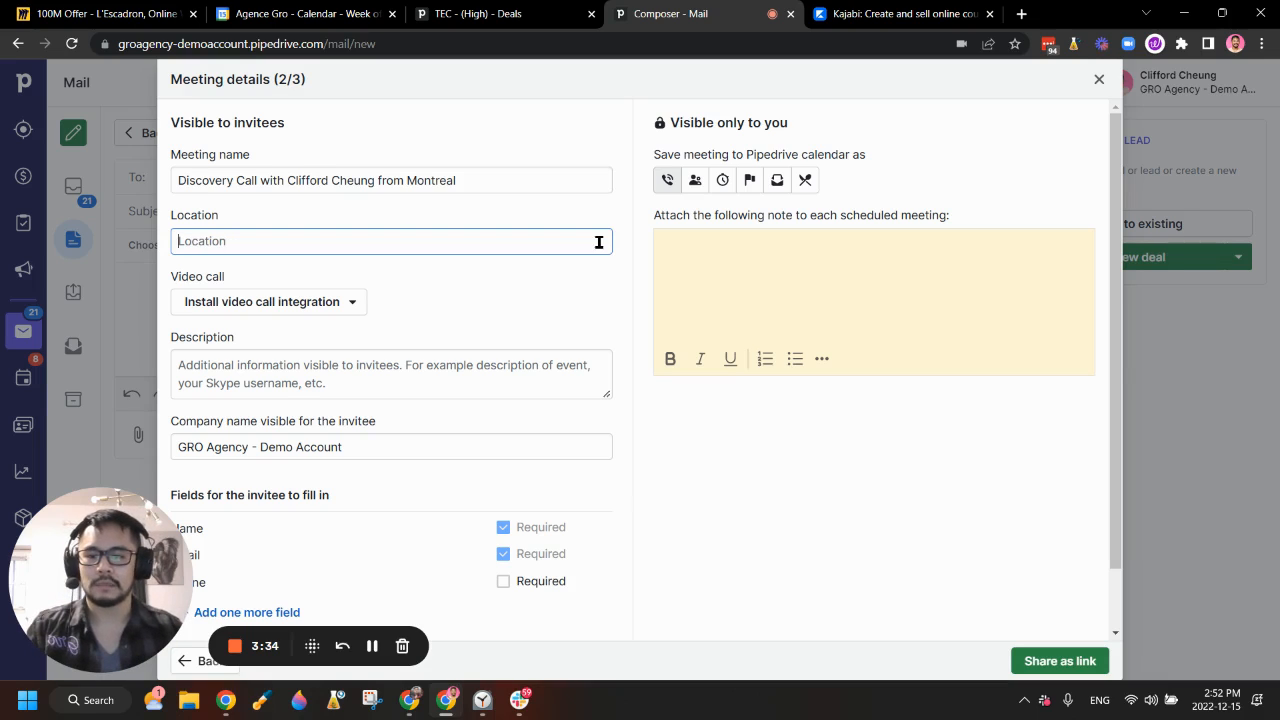
Step: Shorten the company name to 'GRO Agency' by removing '- Demo Account', then review the remaining settings
left_click_drag(433, 445, 245, 478)
left_click(465, 450)
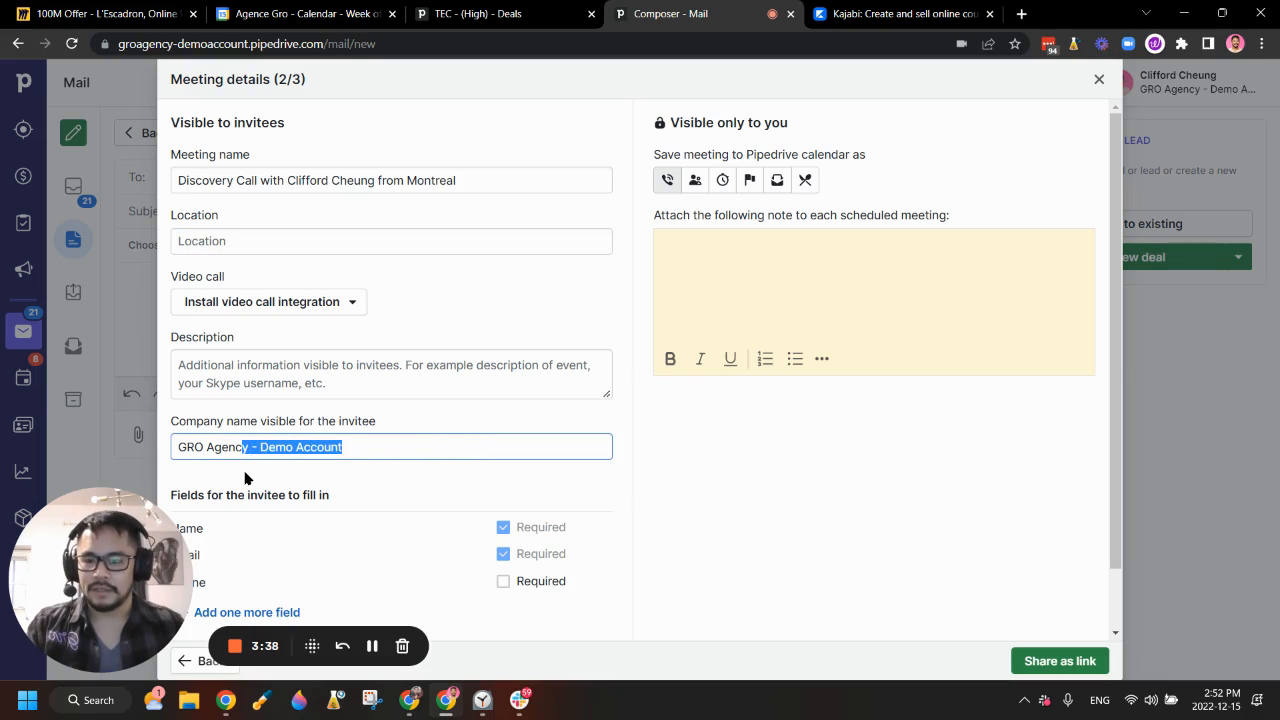
key("BackSpace")
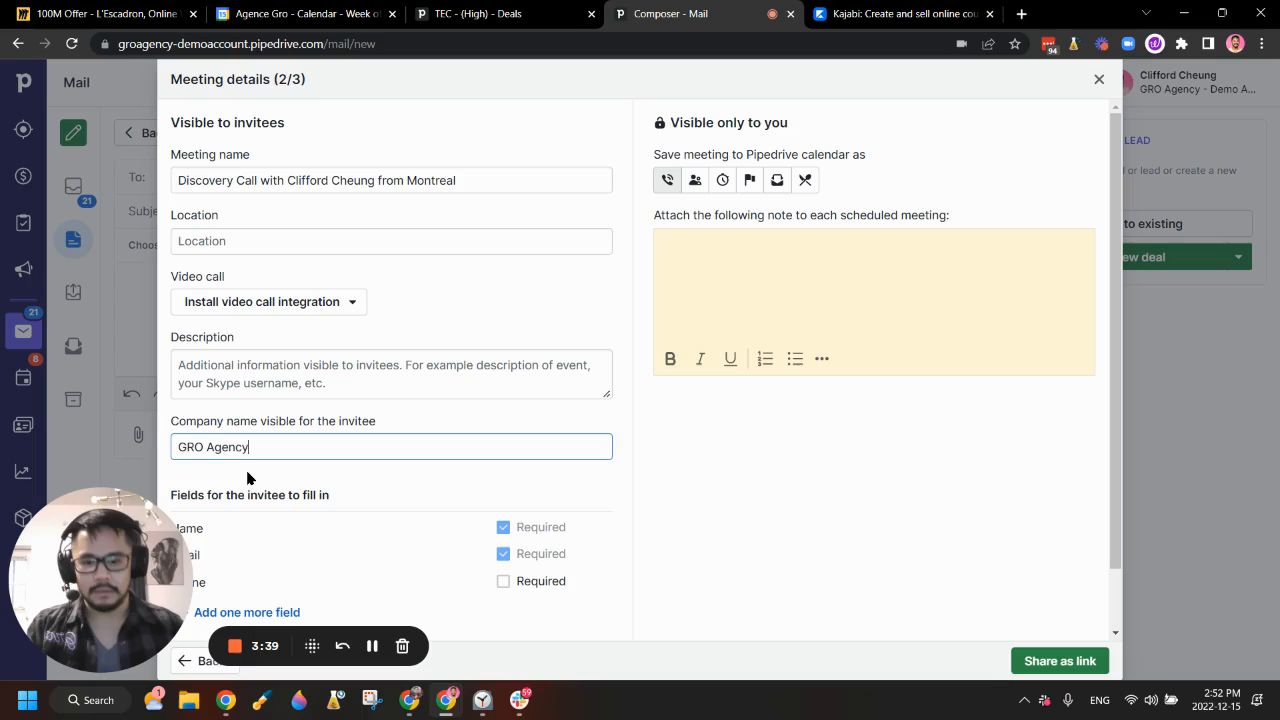
left_click(718, 482)
scroll(649, 403, "down", 1)
scroll(705, 400, "up", 1)
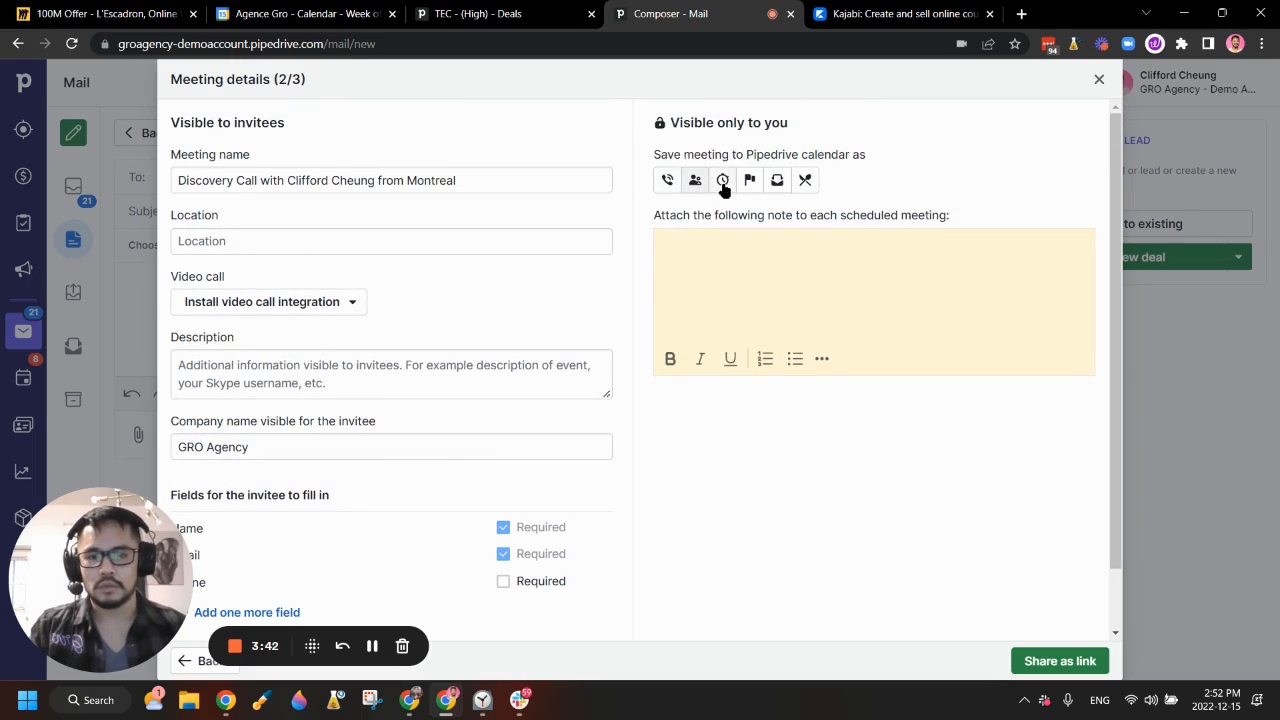
mouse_move(652, 154)
left_mouse_down()
mouse_move(916, 162)
mouse_move(650, 158)
left_mouse_up()
left_click(877, 162)
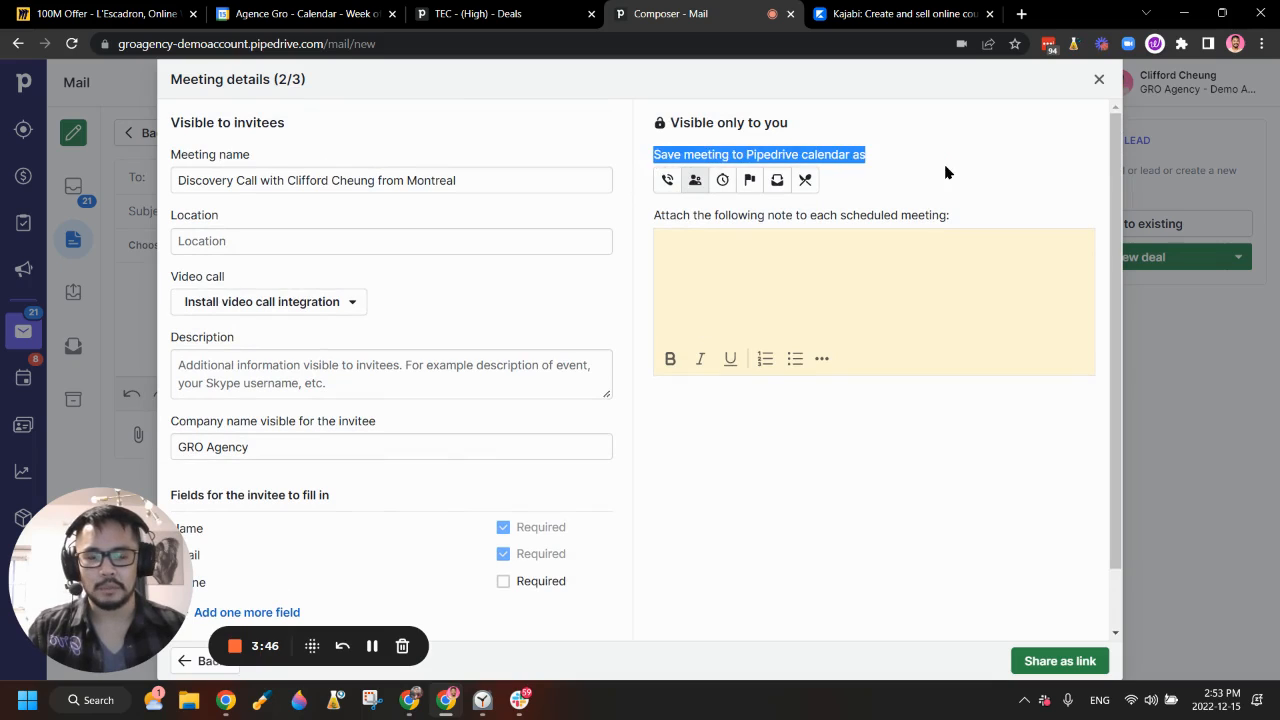
left_click(946, 171)
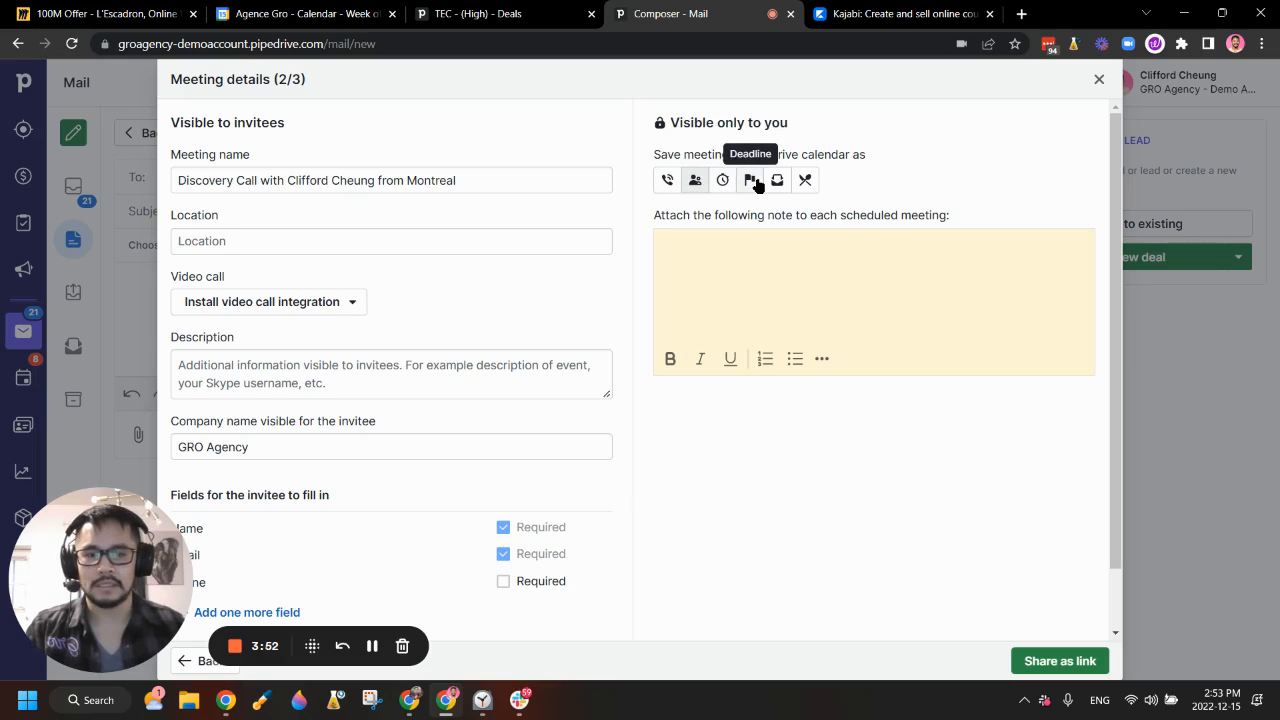
scroll(365, 505, "down", 1)
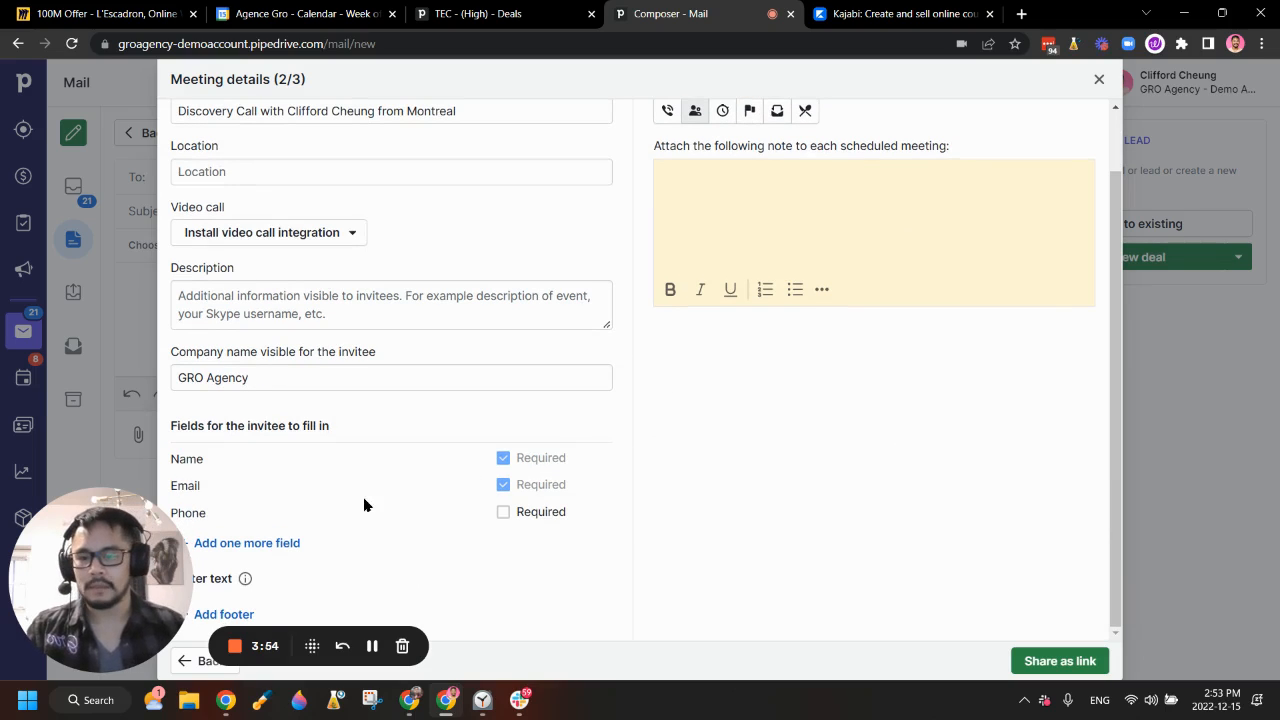
left_click_drag(98, 586, 934, 589)
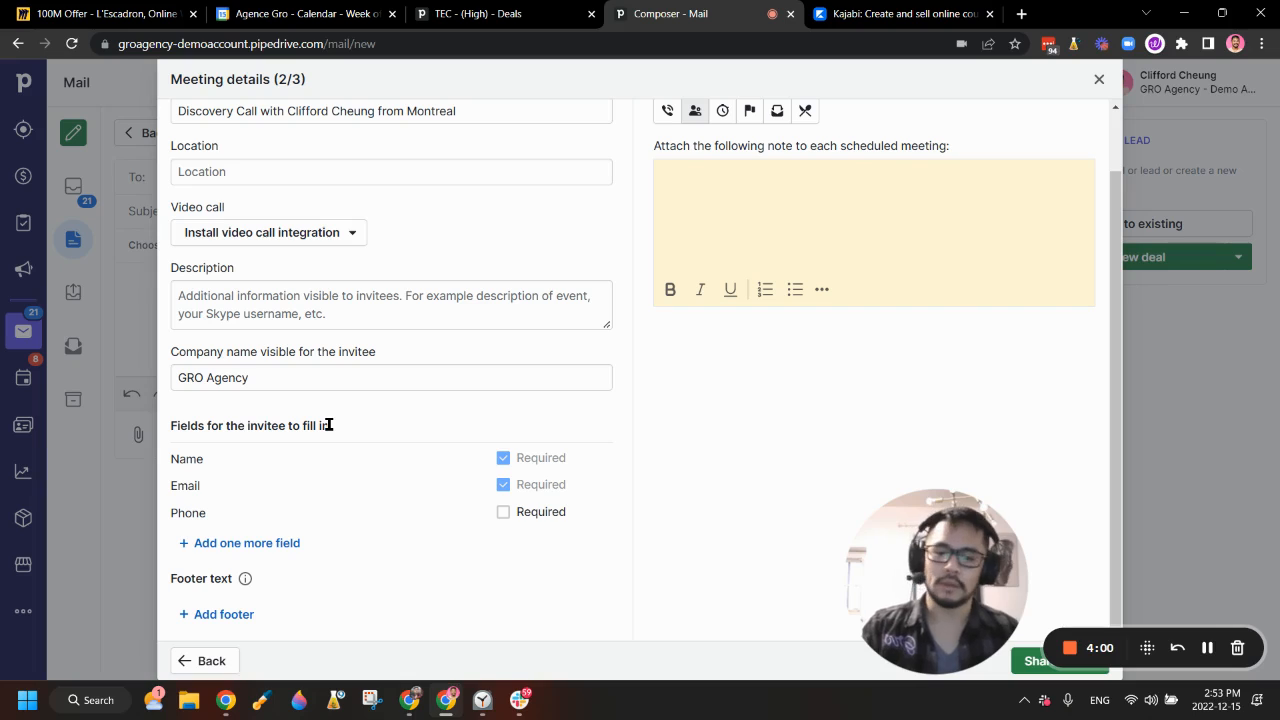
Step: Add an optional invitee field named 'How many employees do you have'
left_click(240, 543)
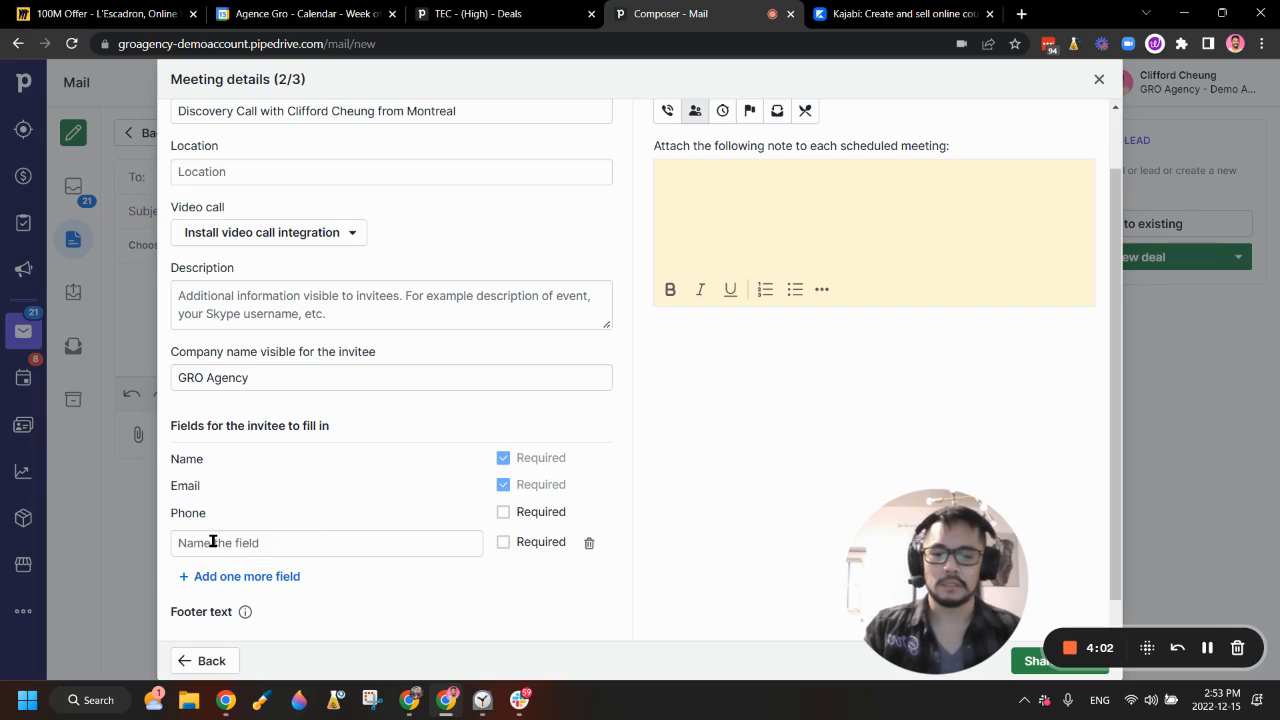
left_click(226, 542)
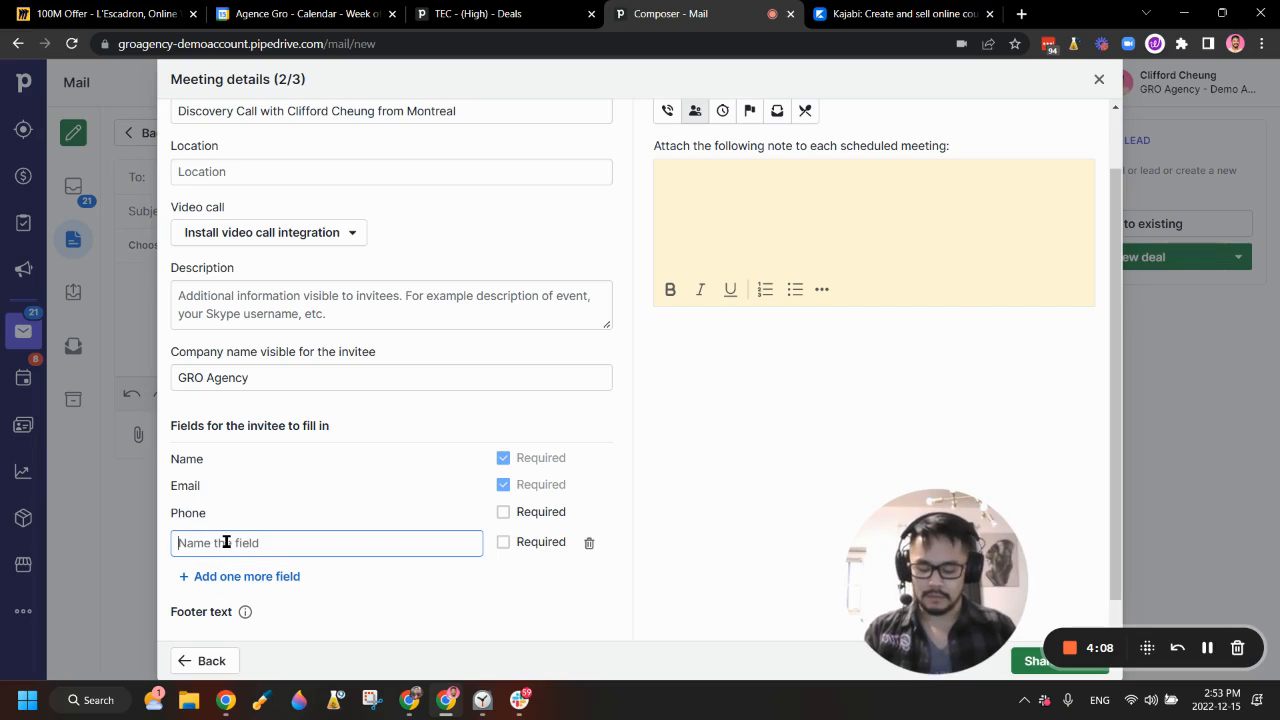
type("Number of")
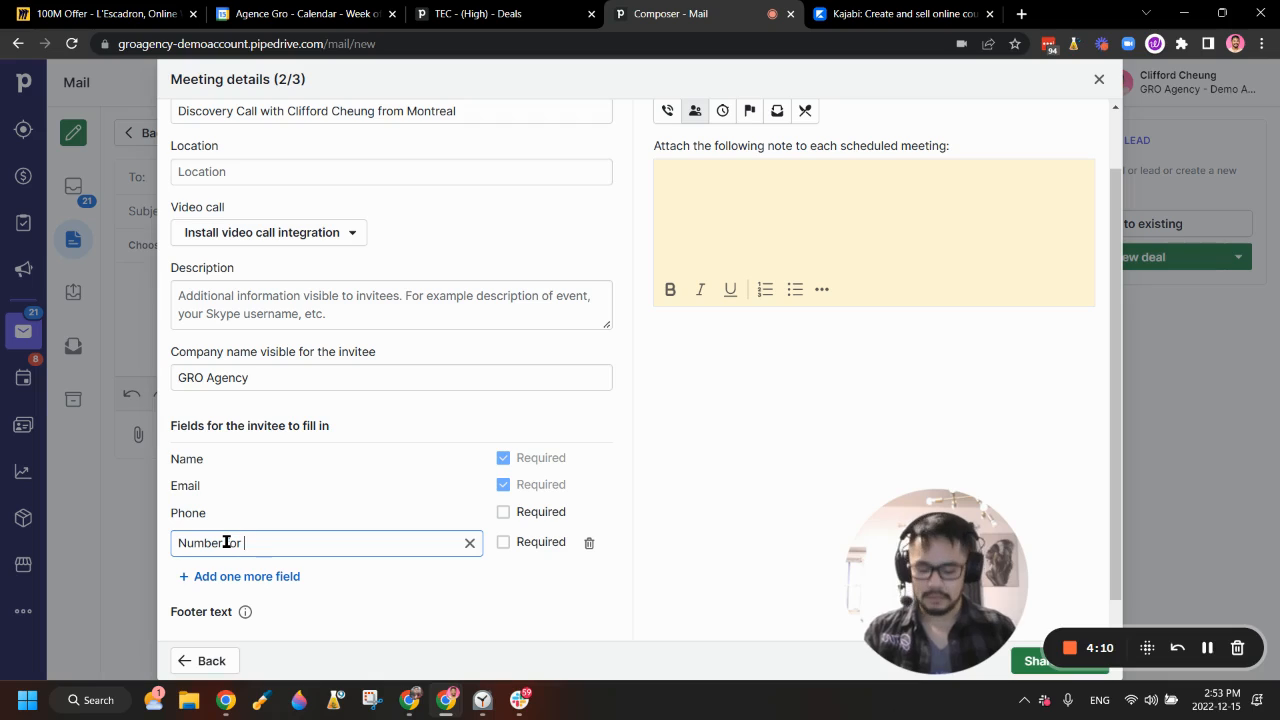
key("BackSpace")
key("BackSpace")
key("BackSpace")
key("BackSpace")
key("BackSpace")
key("BackSpace")
key("BackSpace")
key("BackSpace")
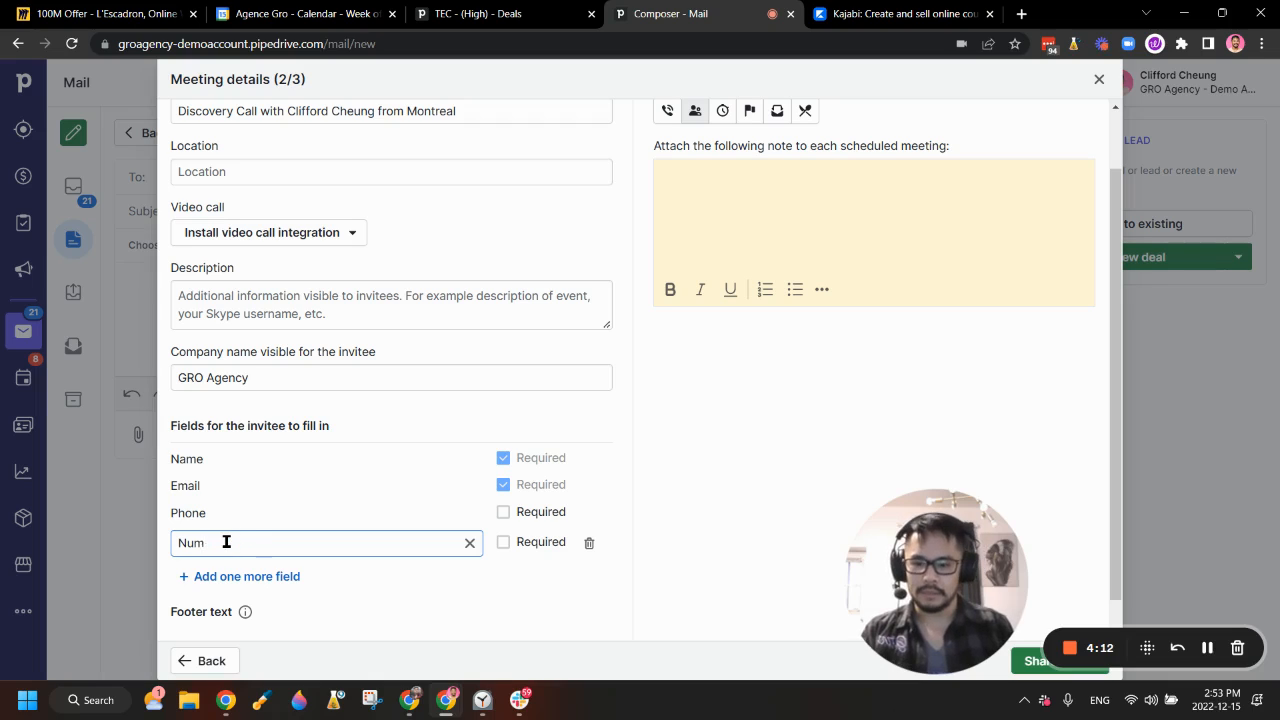
type("How")
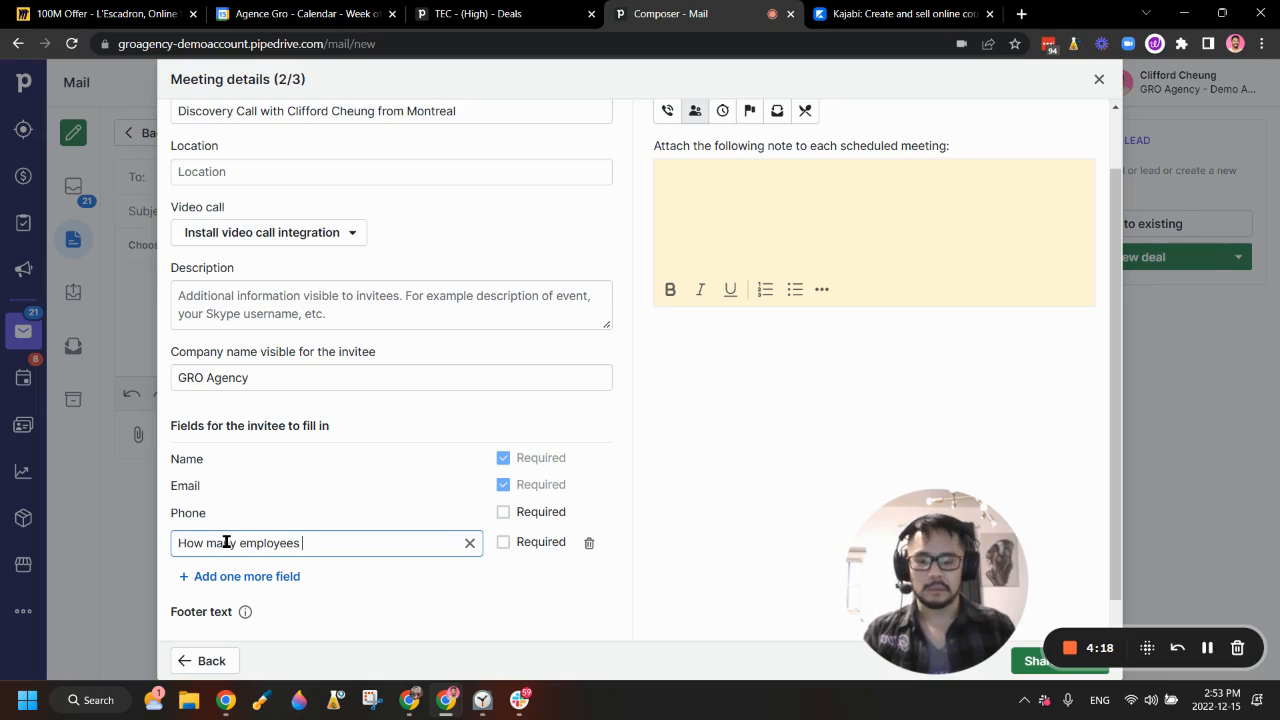
type("many employees do you have")
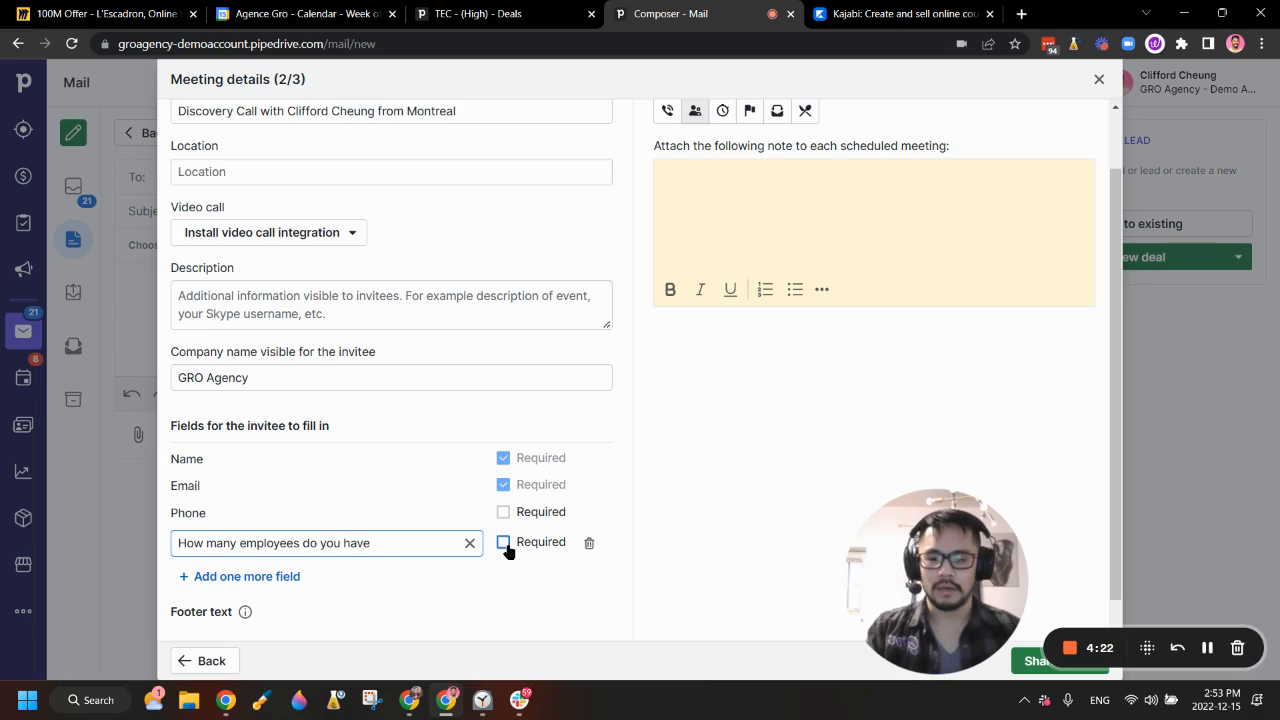
left_click(766, 543)
scroll(760, 541, "down", 1)
left_click_drag(917, 617, 80, 618)
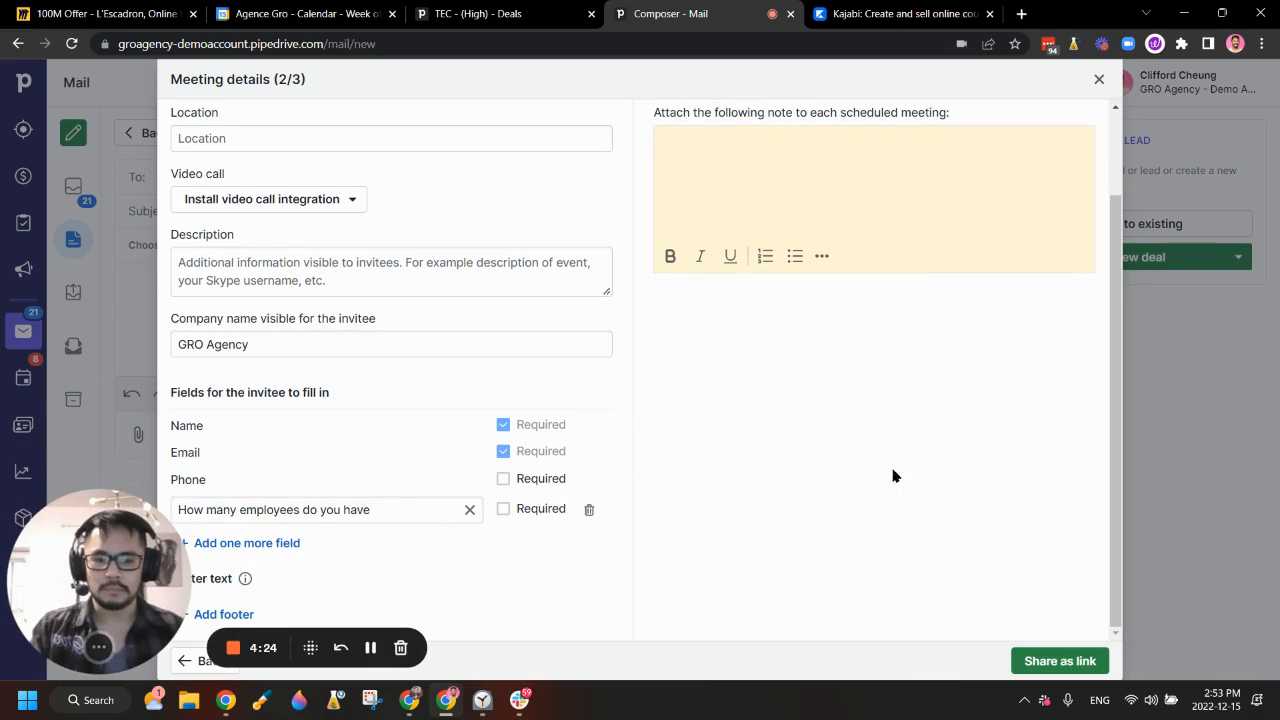
Step: Share the availability as a link, copy it, and remove the inserted booking sentence from the email
left_click(1105, 664)
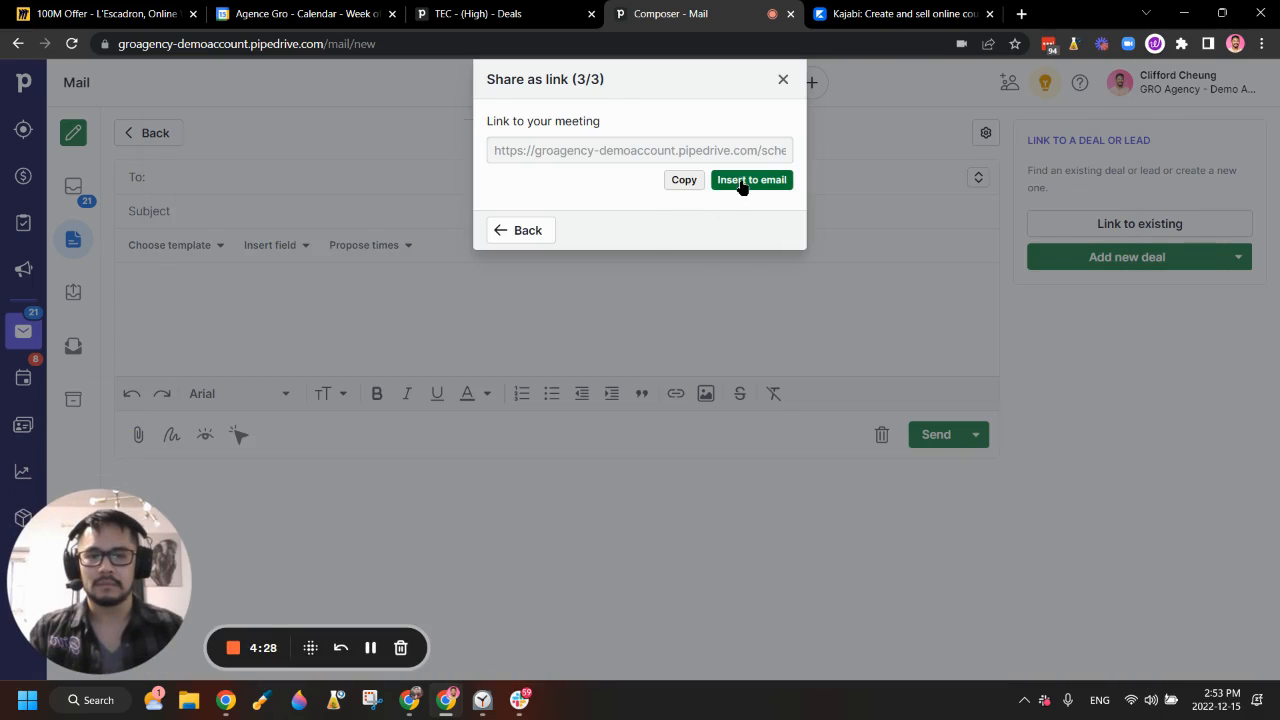
left_click(685, 186)
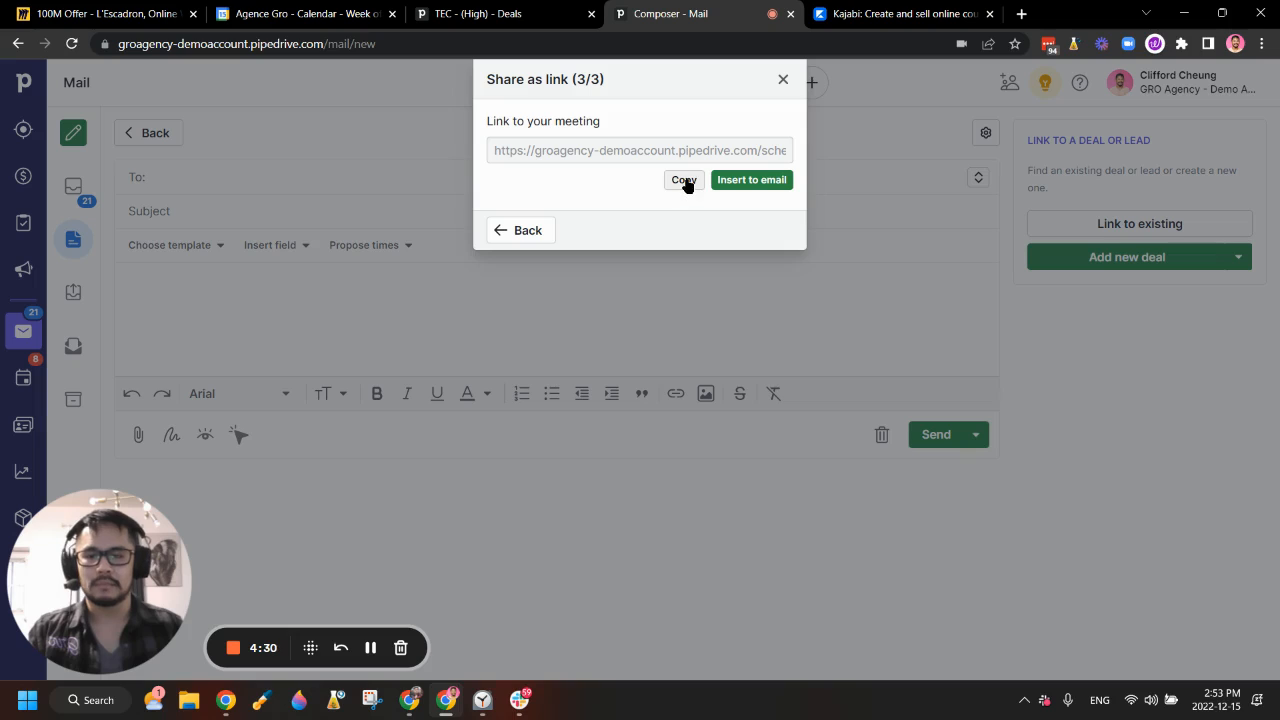
left_click(760, 182)
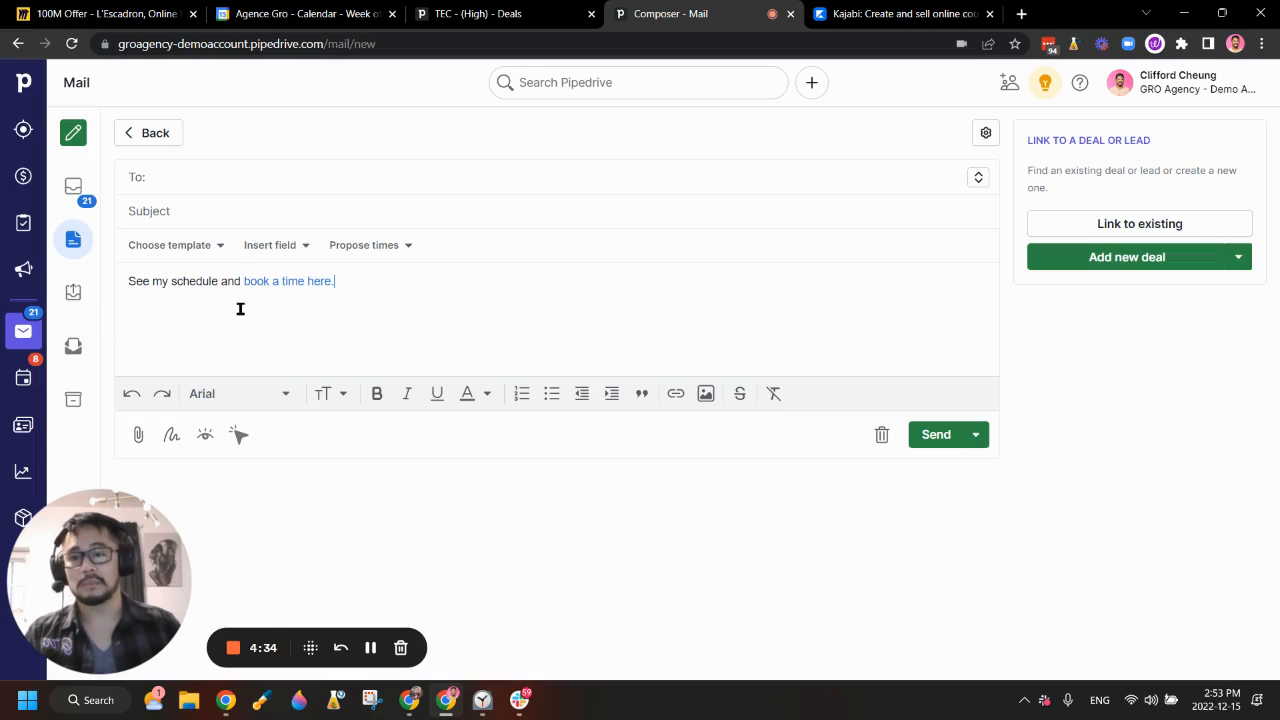
triple_click(291, 283)
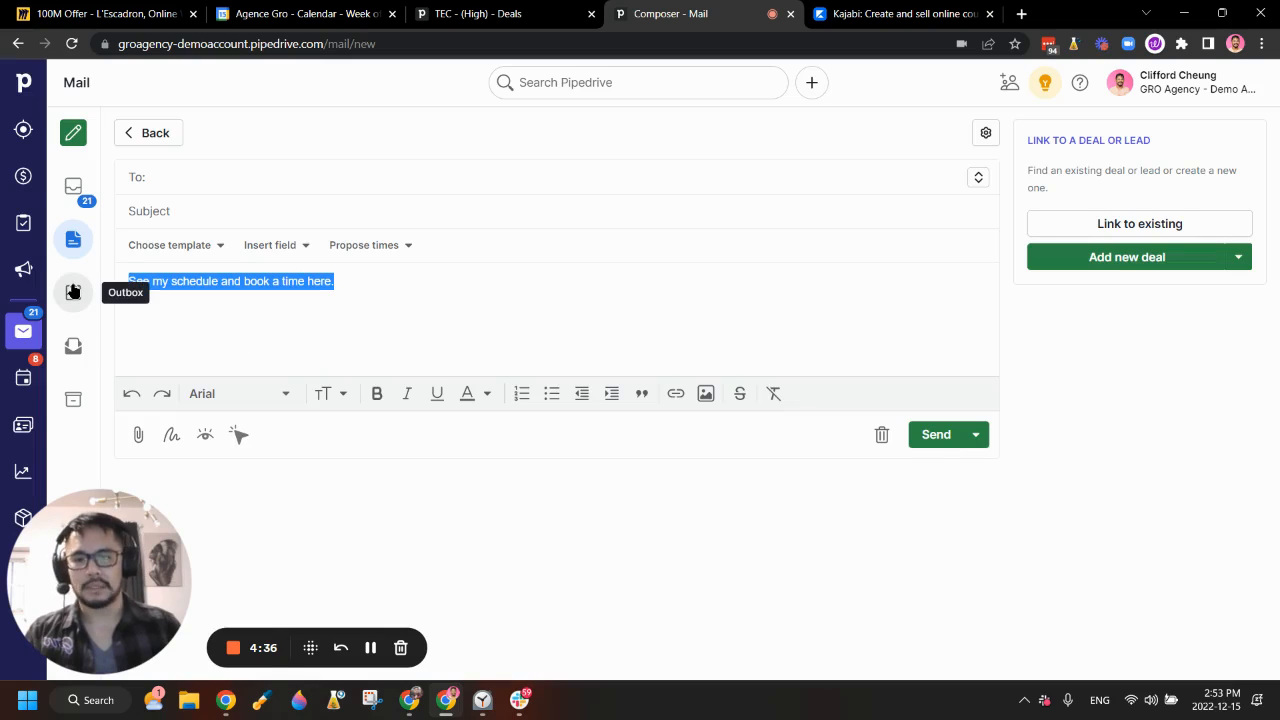
key("BackSpace")
Step: Copy the Discovery Call booking link from the Propose times list
left_click(404, 247)
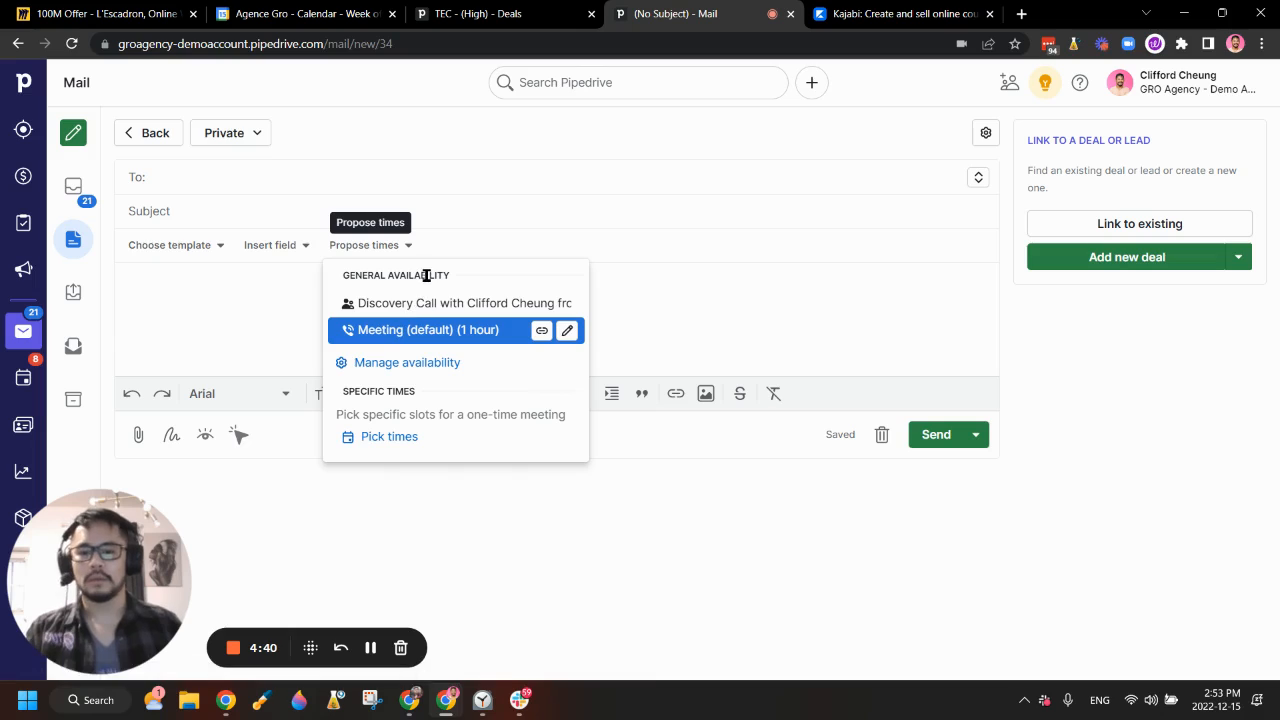
left_click(395, 252)
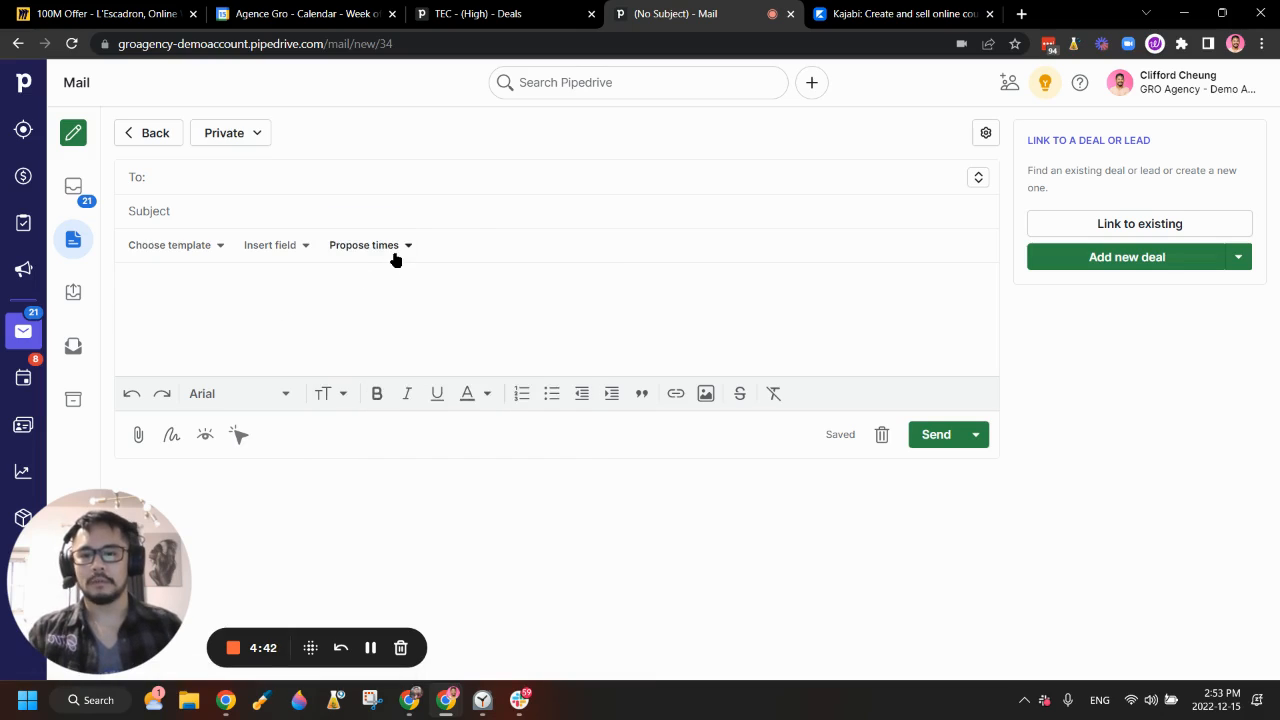
left_click(395, 259)
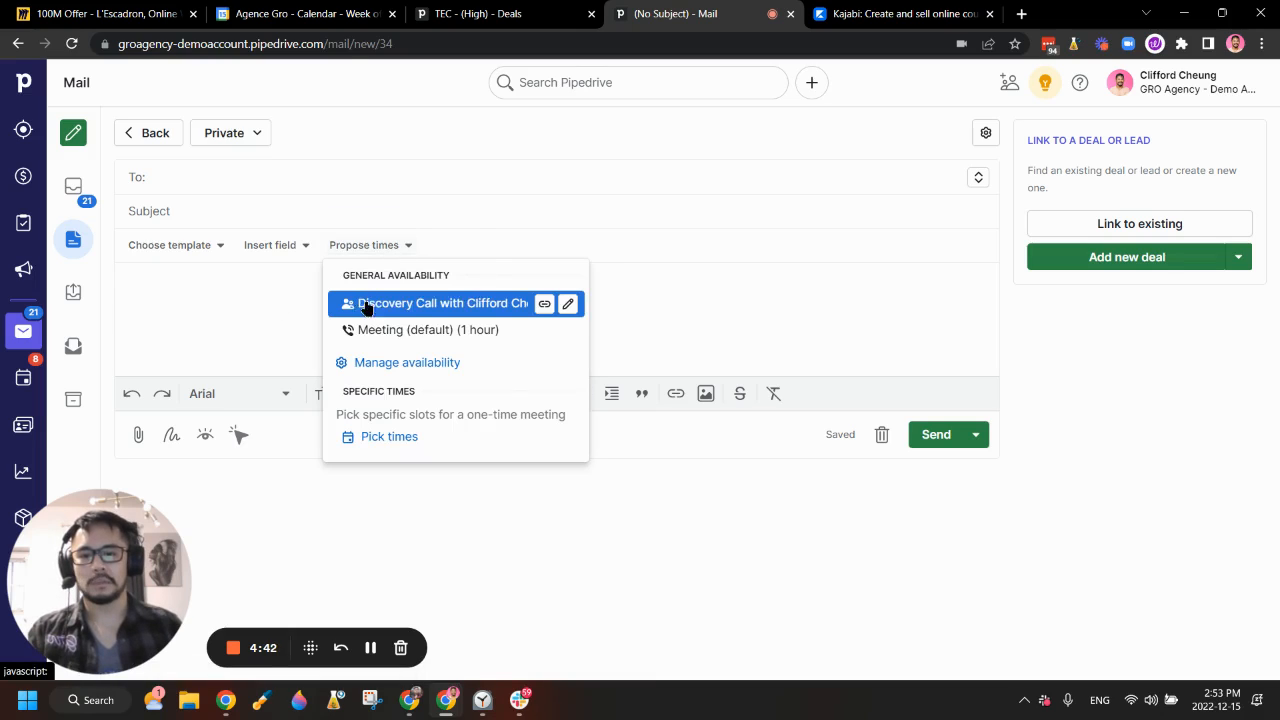
left_click(545, 306)
left_click(280, 314)
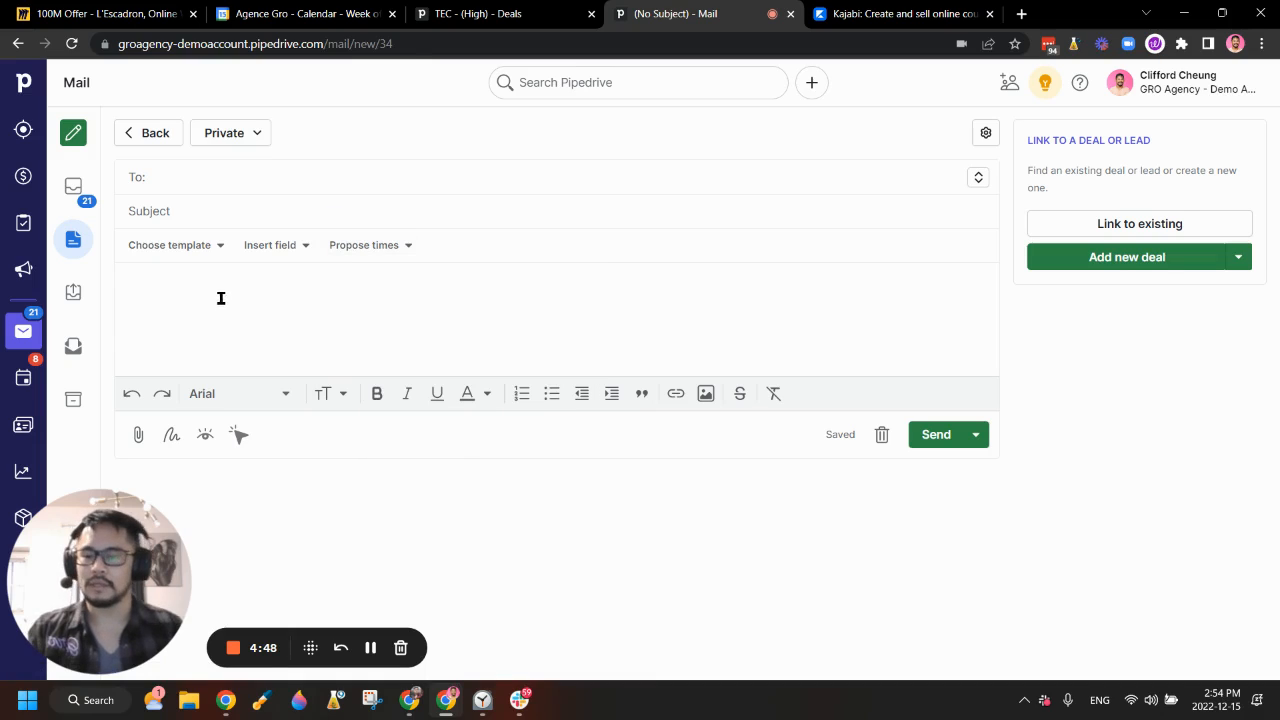
left_click(206, 246)
Step: Open Manage templates from the template list and start a new email template
scroll(305, 378, "down", 1)
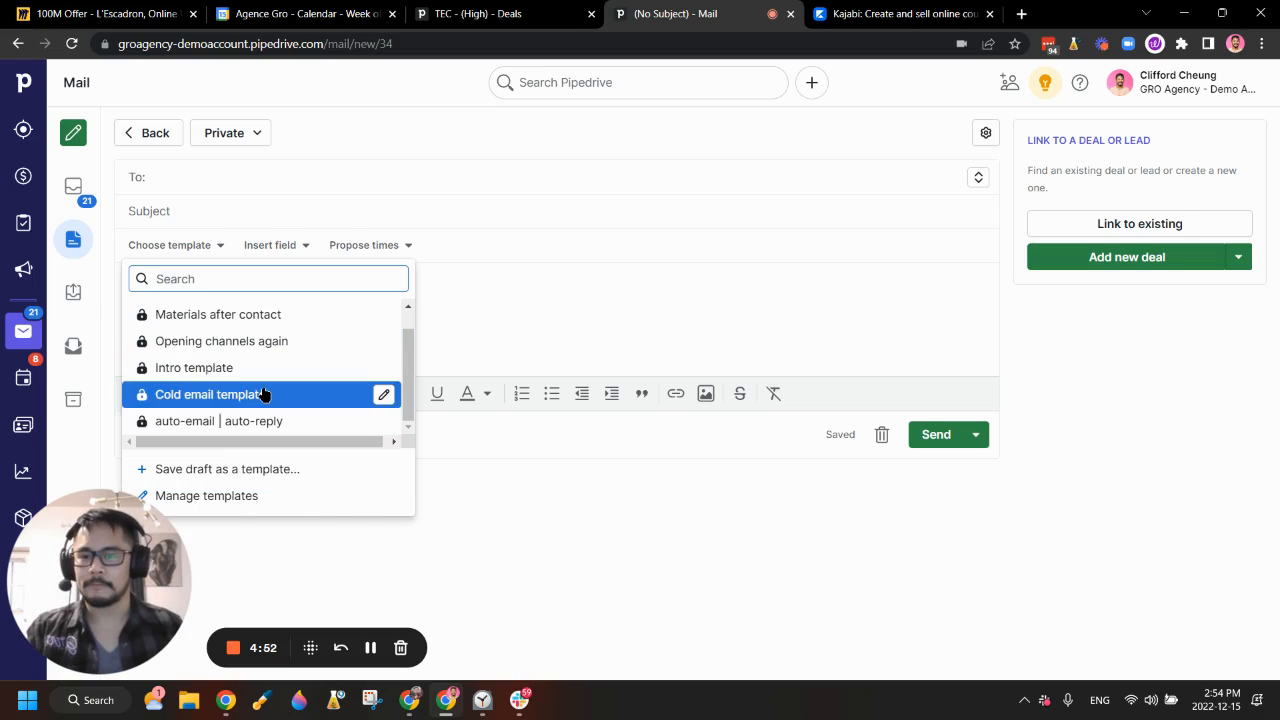
scroll(265, 390, "up", 1)
scroll(266, 385, "down", 1)
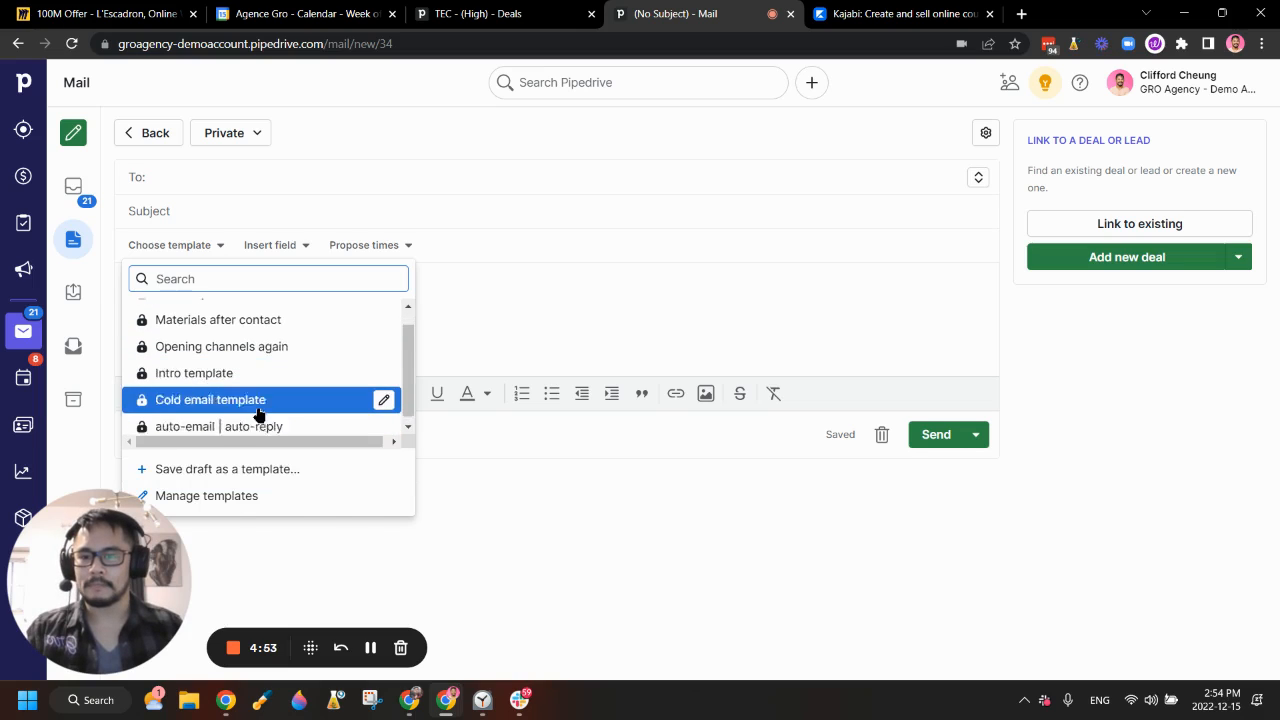
left_click(230, 497)
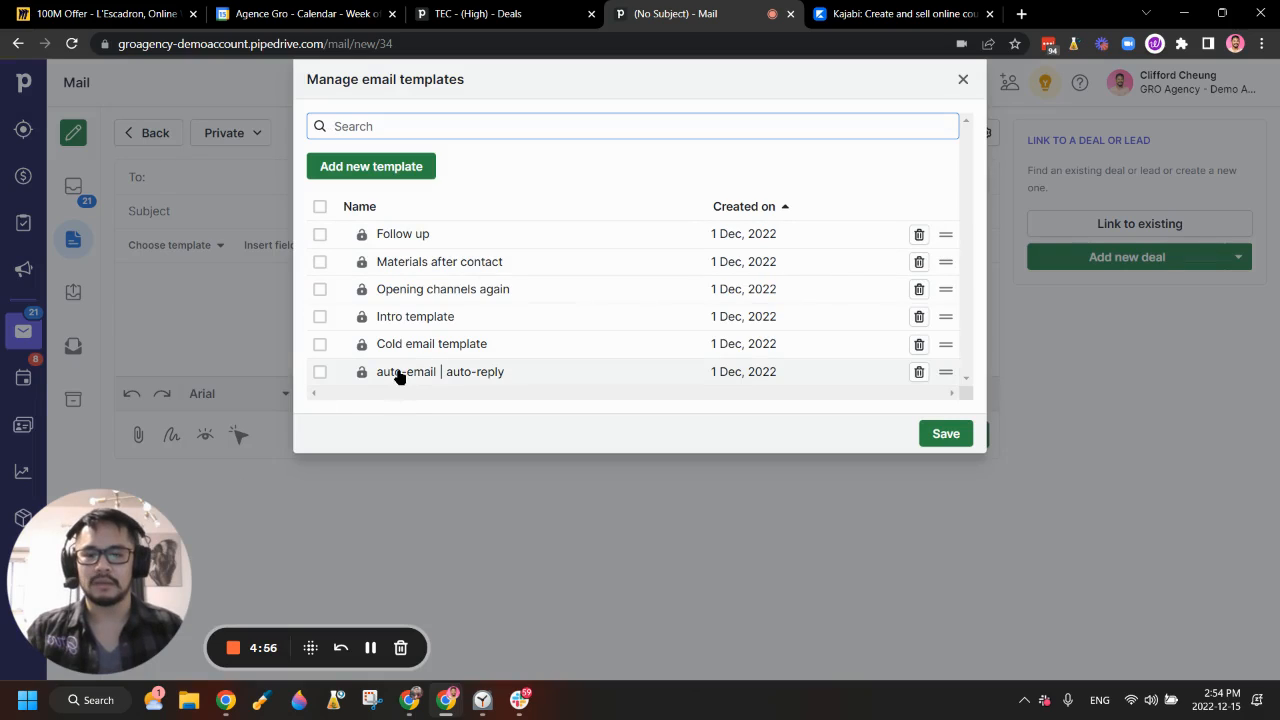
left_click(391, 177)
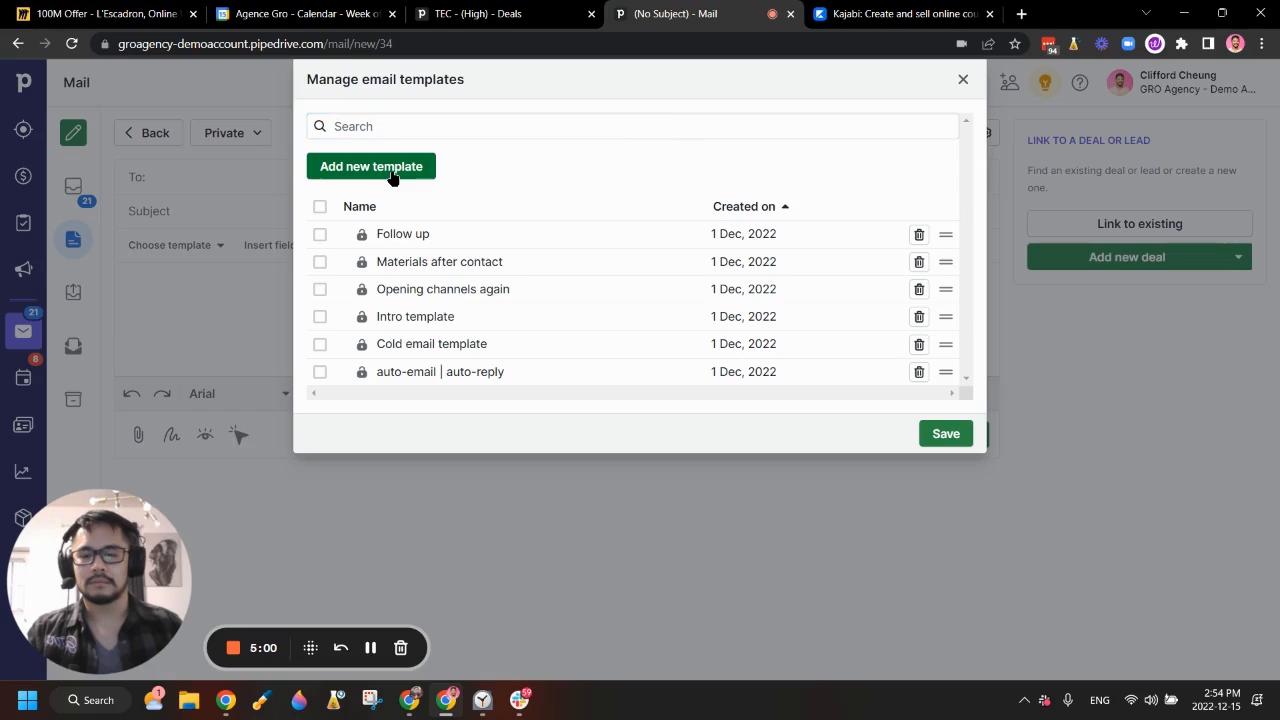
Step: Name the new private template 'Cold outreach 1' with subject 'Hey what's up'
left_click(466, 152)
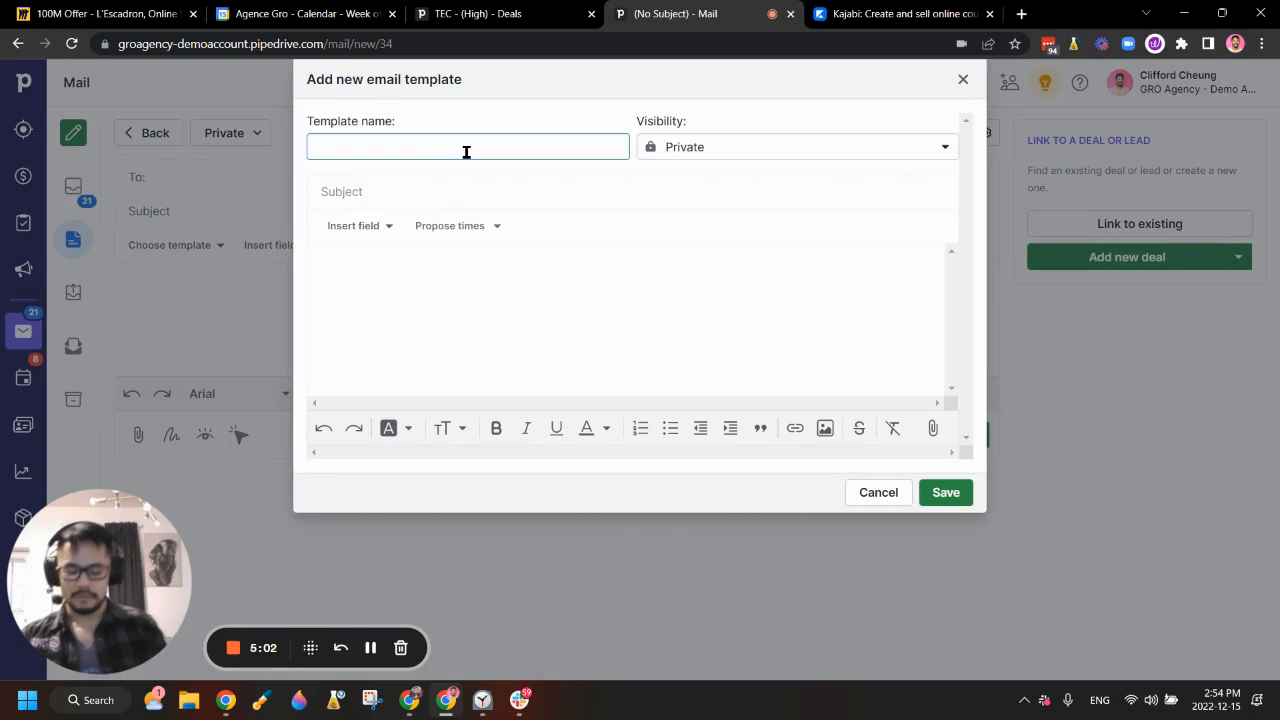
type("Cold out")
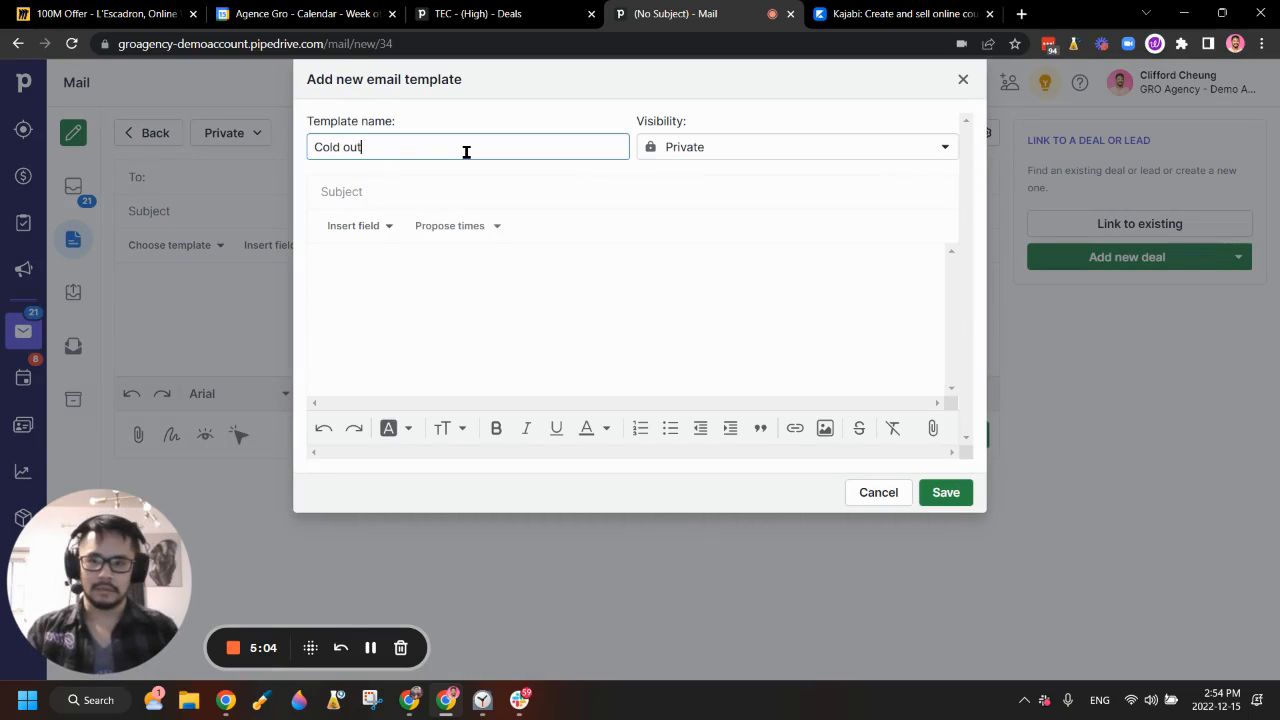
type("reach 1")
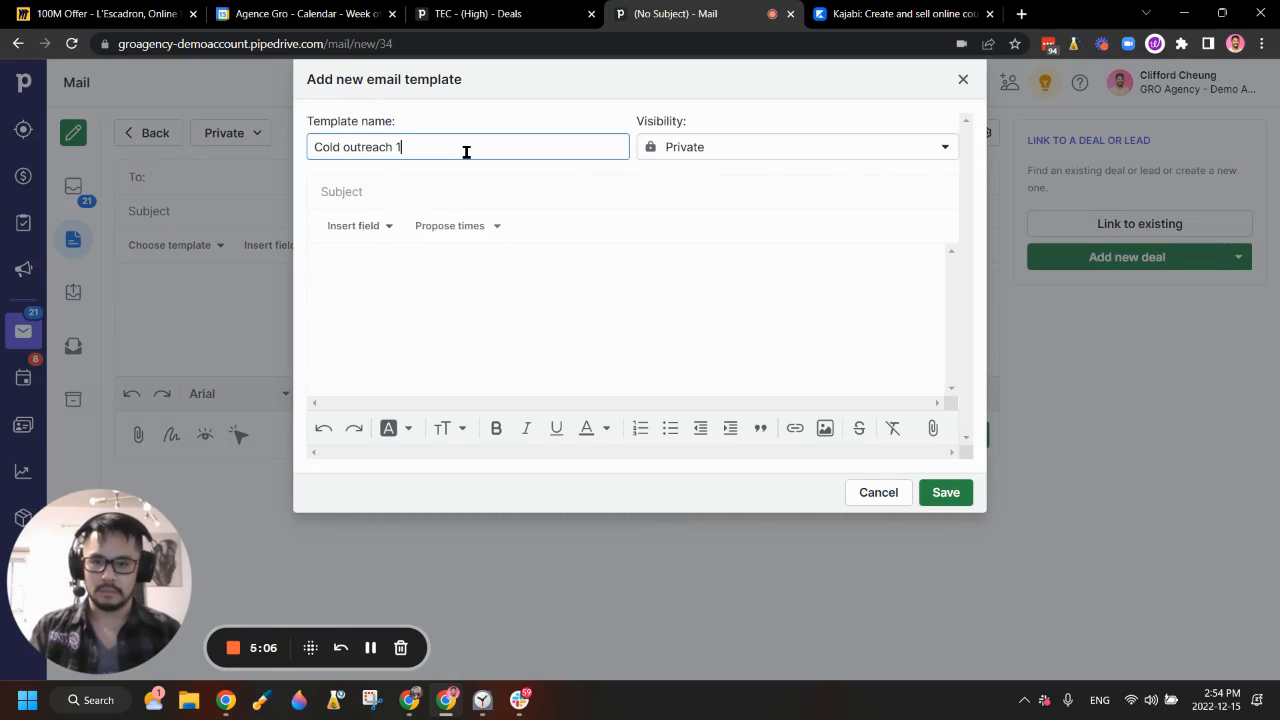
left_click(851, 160)
left_click(580, 172)
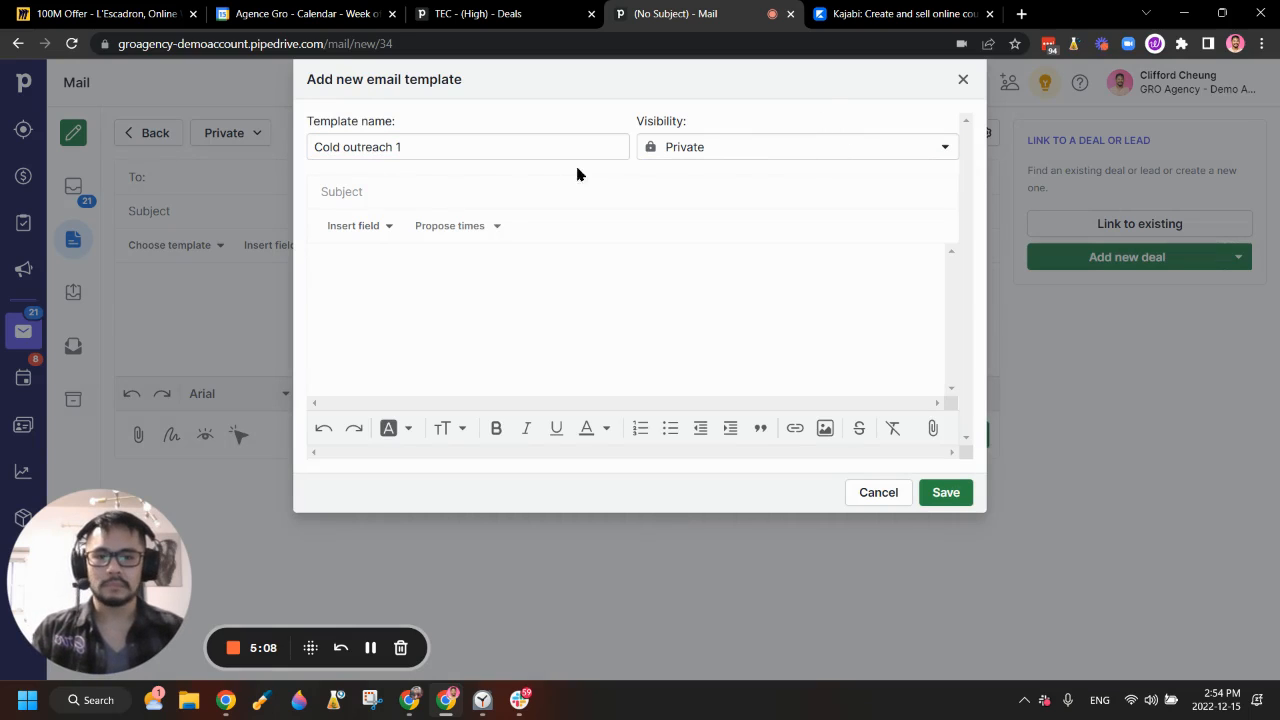
left_click(425, 192)
type("Hey what's up")
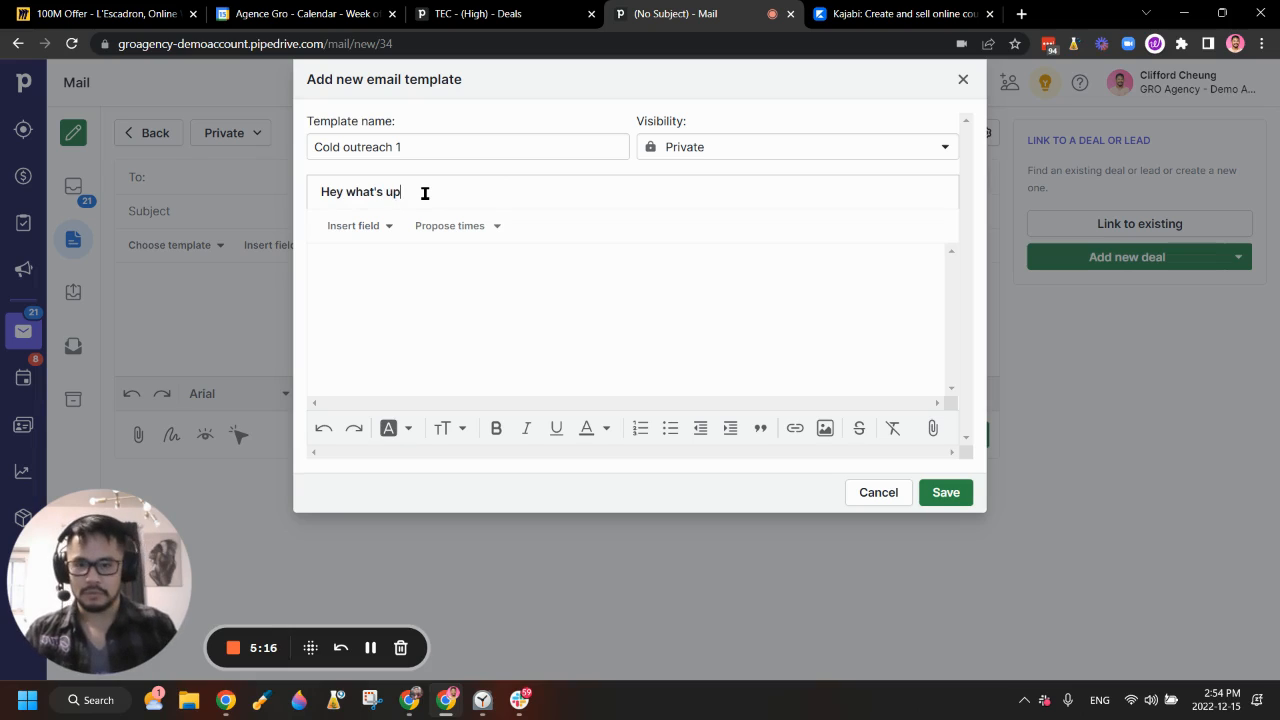
Step: Write the body: 'Hey' plus a First Name merge field, then 'Book a call with me so I can help you out with your business'
left_click(409, 270)
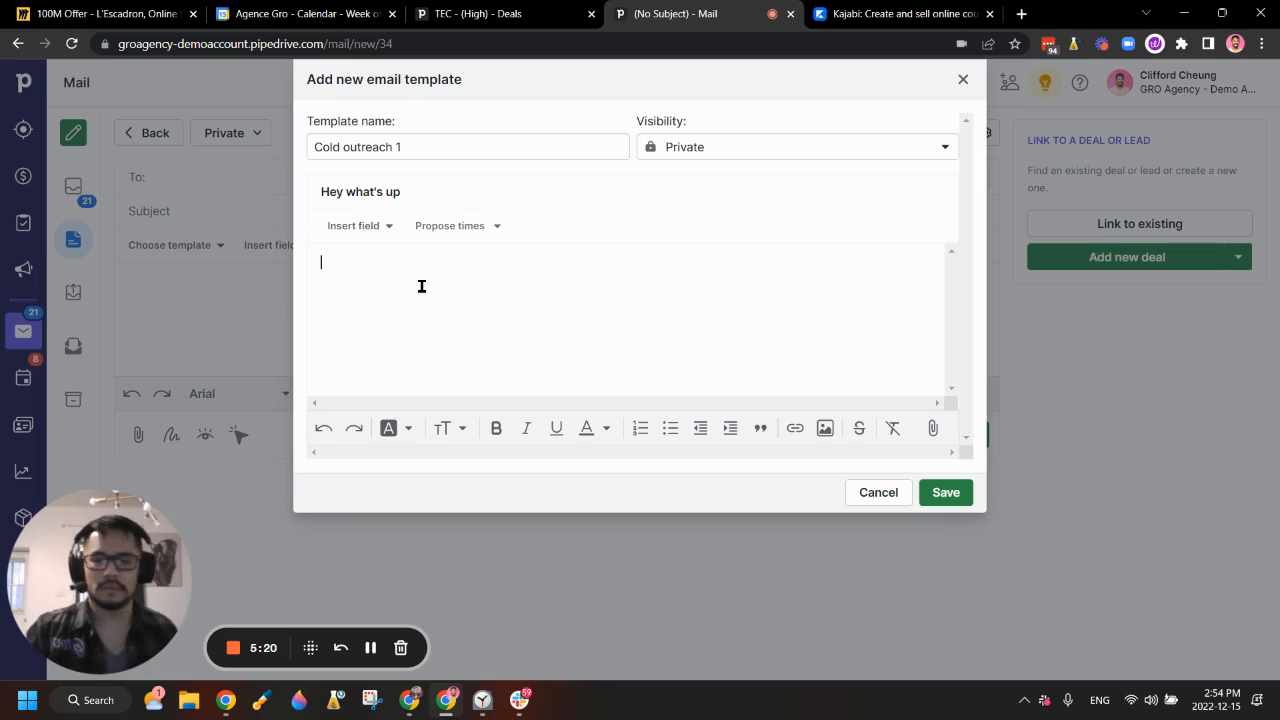
left_click(352, 225)
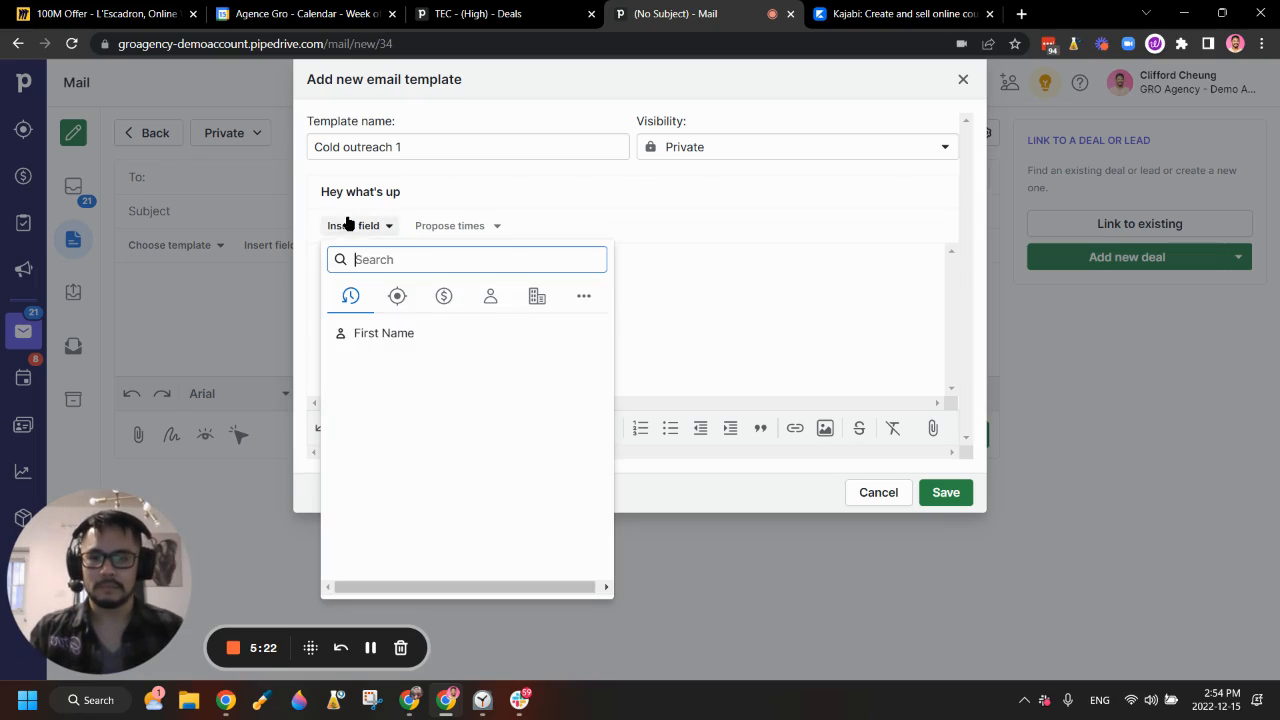
left_click(378, 336)
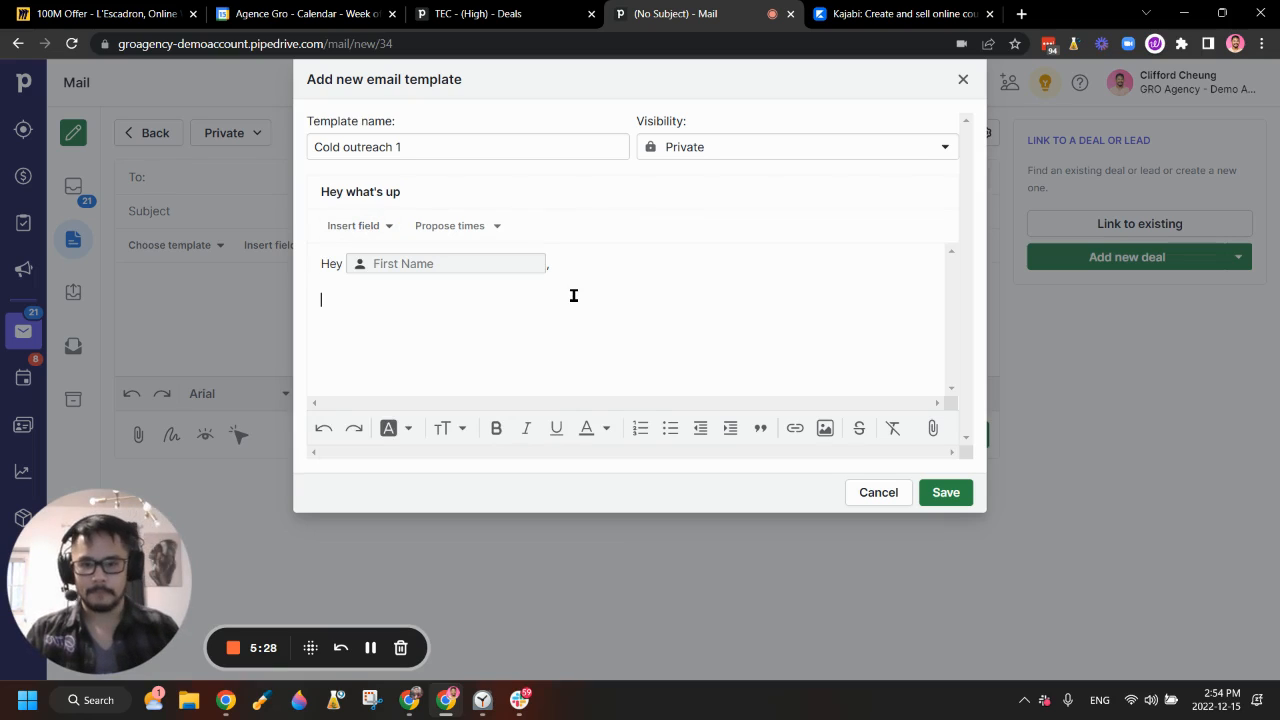
type("ook a call with me so I can he")
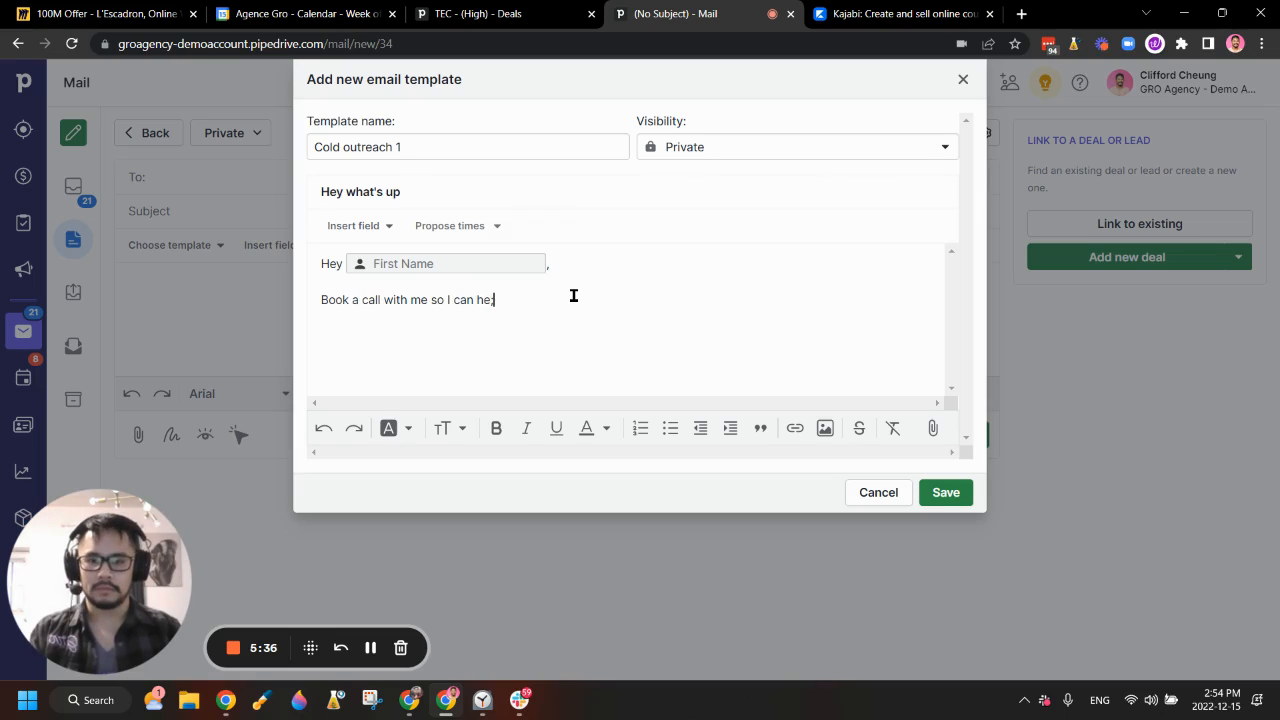
type("lp you out with")
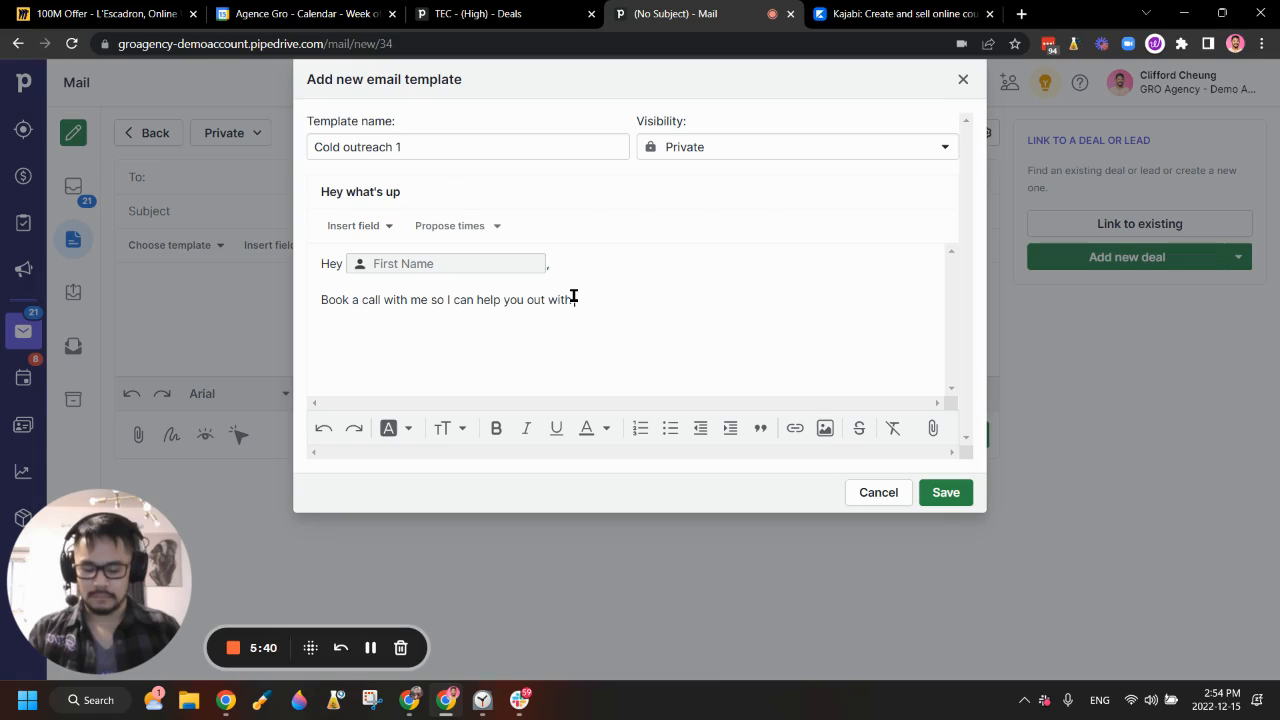
type(" your business")
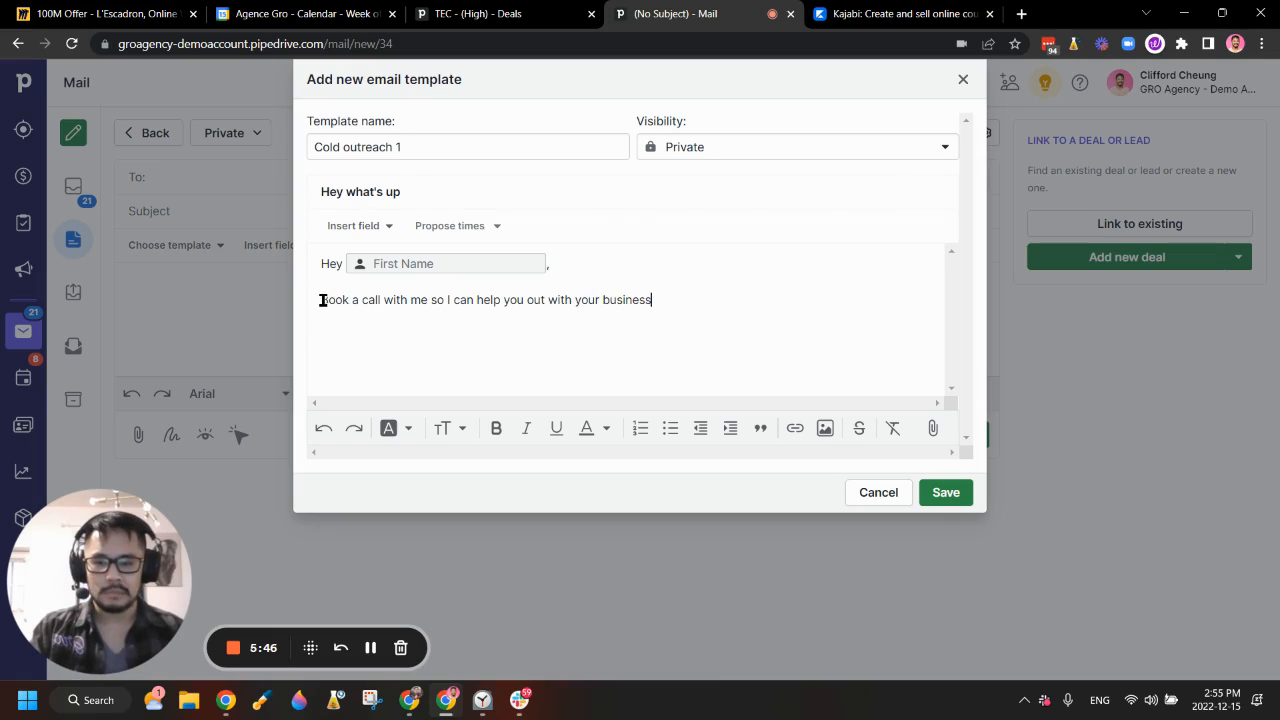
Step: Link 'Book a call with me' to the pasted scheduler booking page URL
left_click_drag(322, 300, 427, 302)
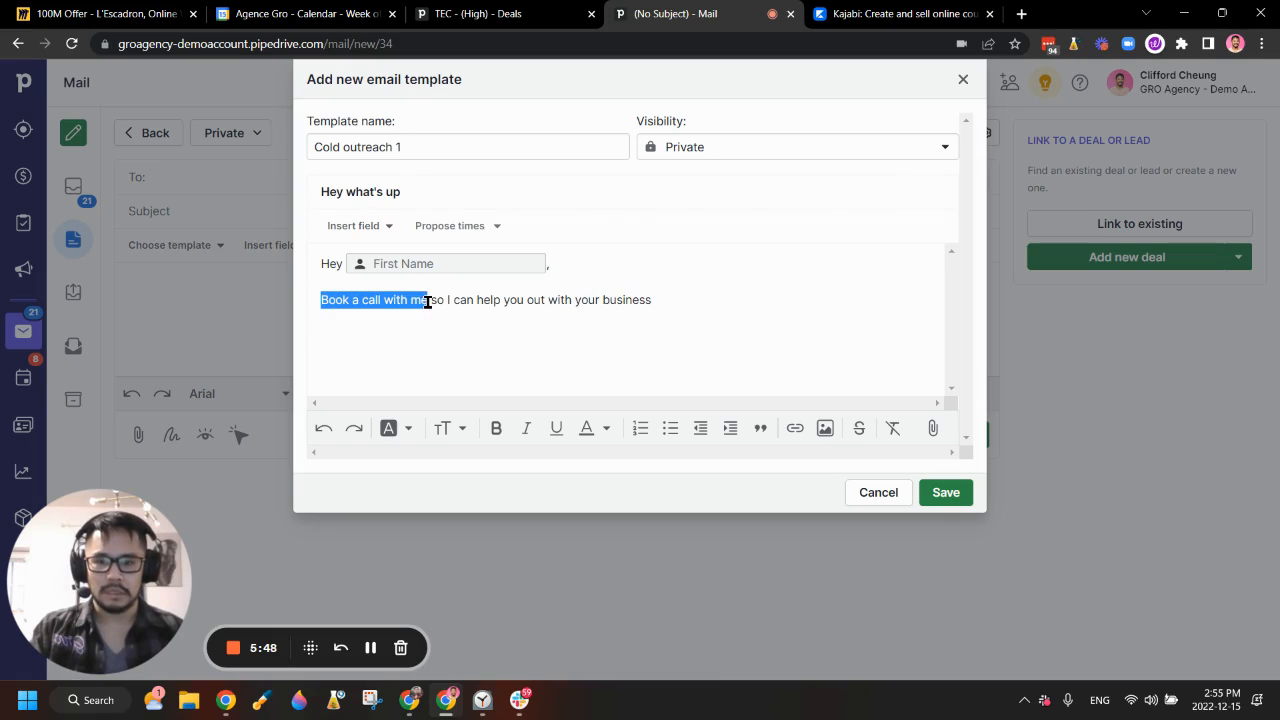
left_click(794, 430)
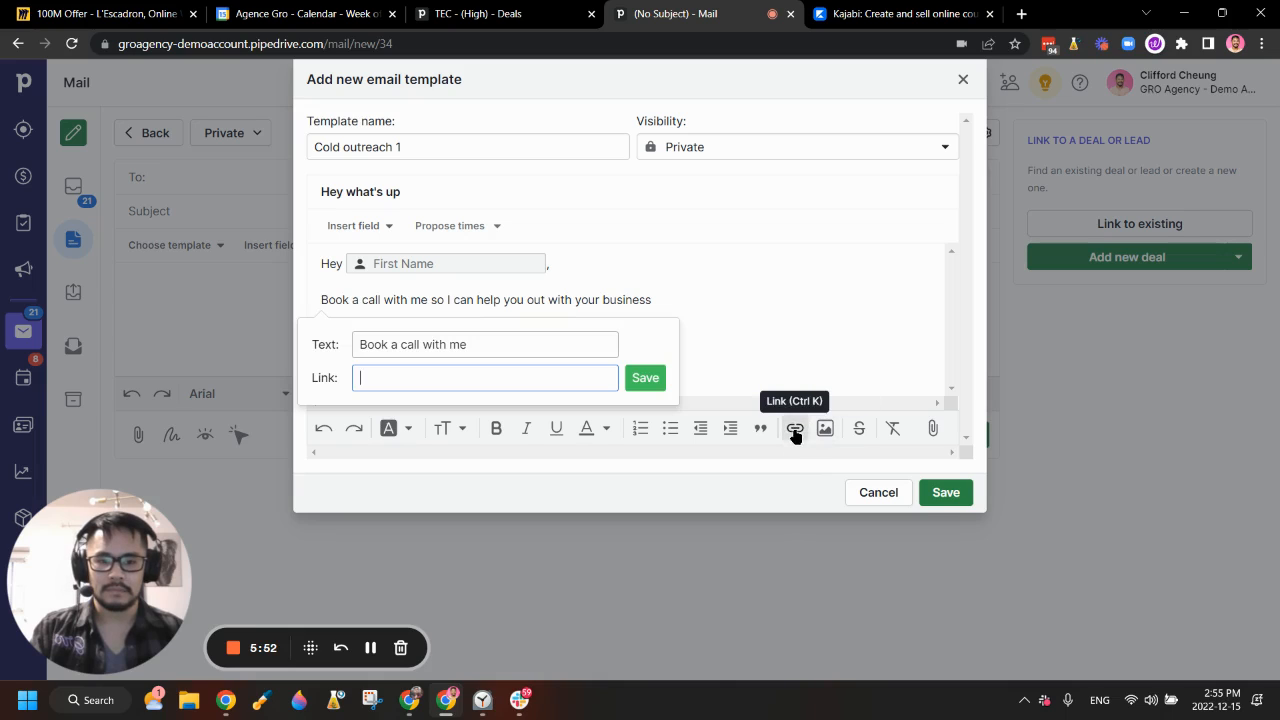
left_click(413, 380)
key("ctrl+v")
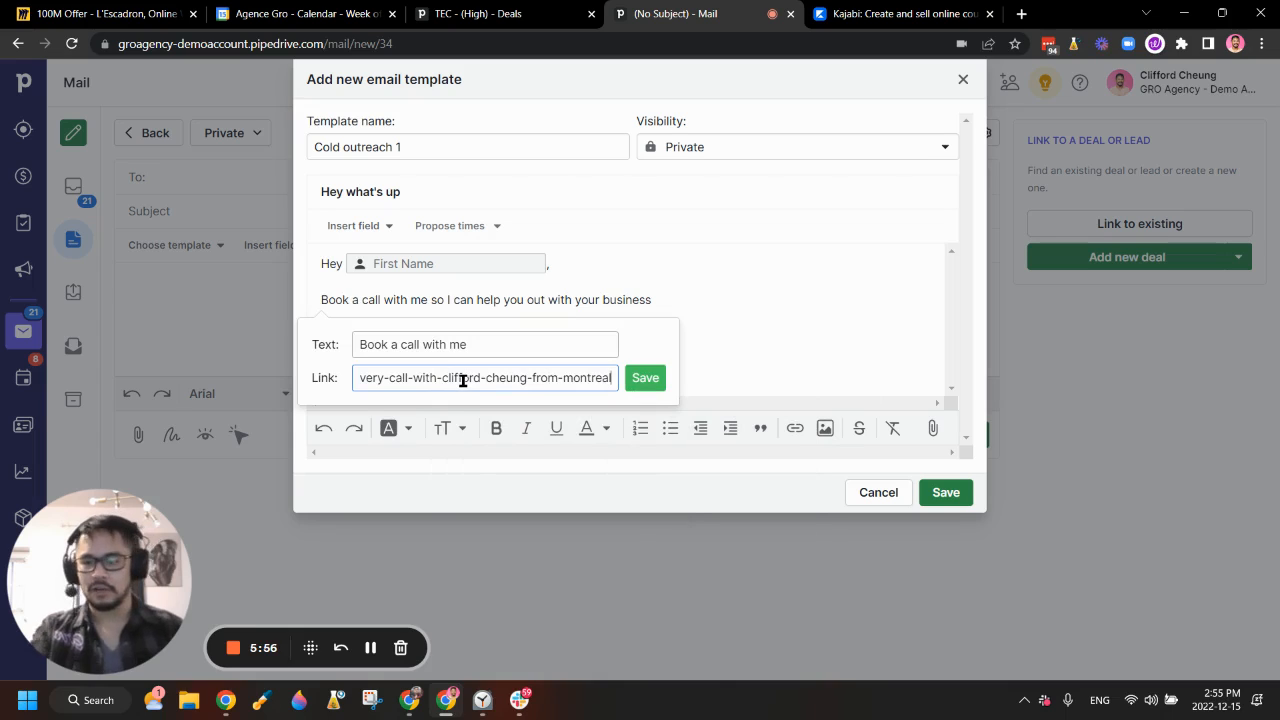
left_click(630, 378)
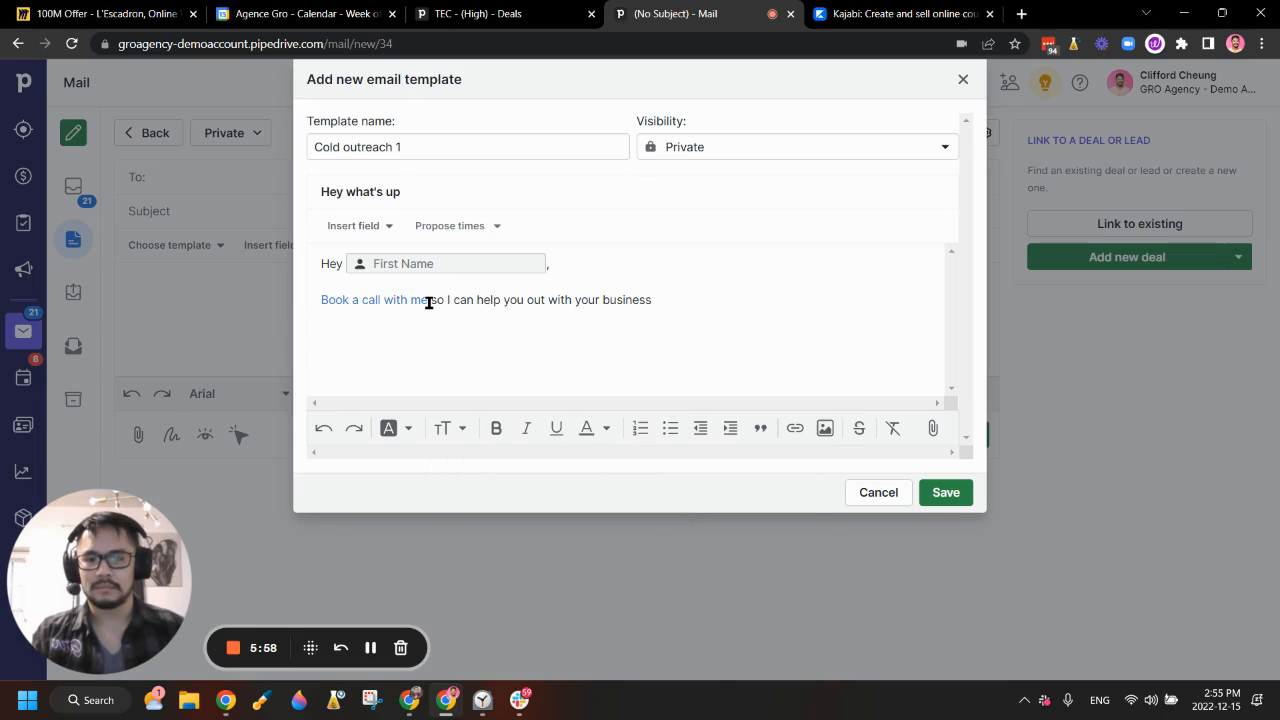
Step: Make 'Book a call with me' bold, save Cold outreach 1, and close the templates list
left_click_drag(429, 302, 317, 300)
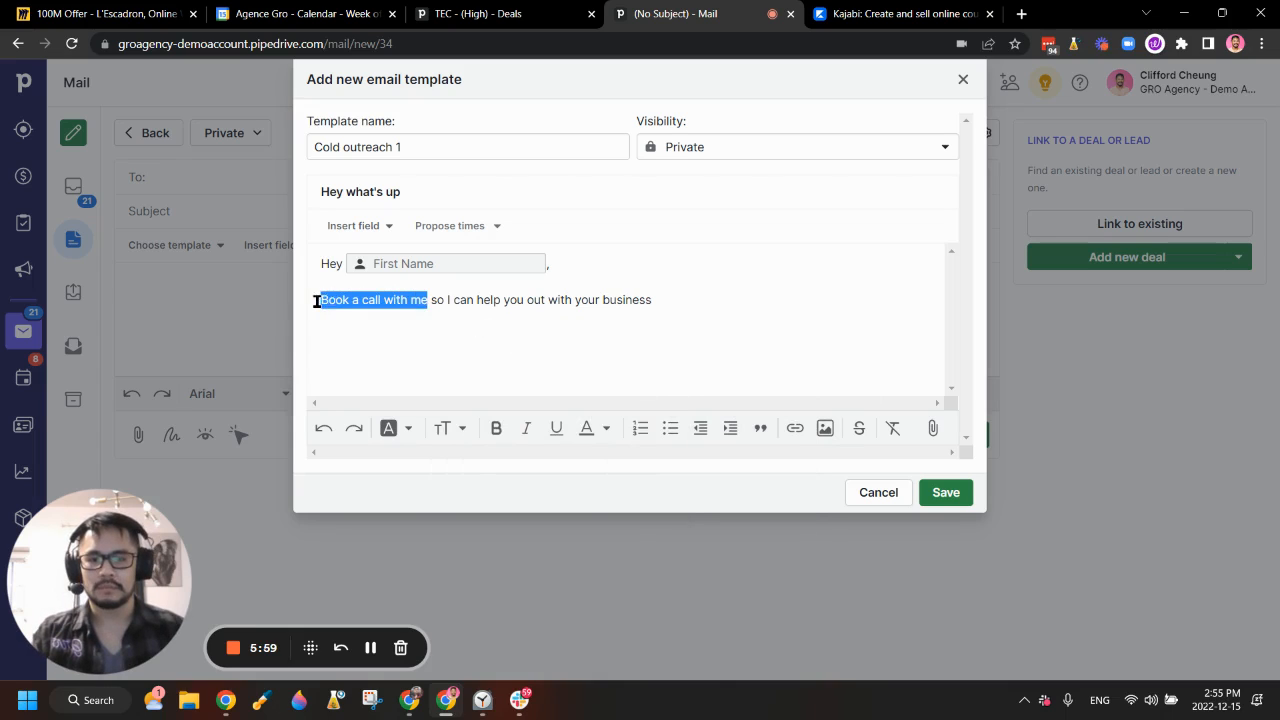
left_click(497, 431)
left_click(711, 304)
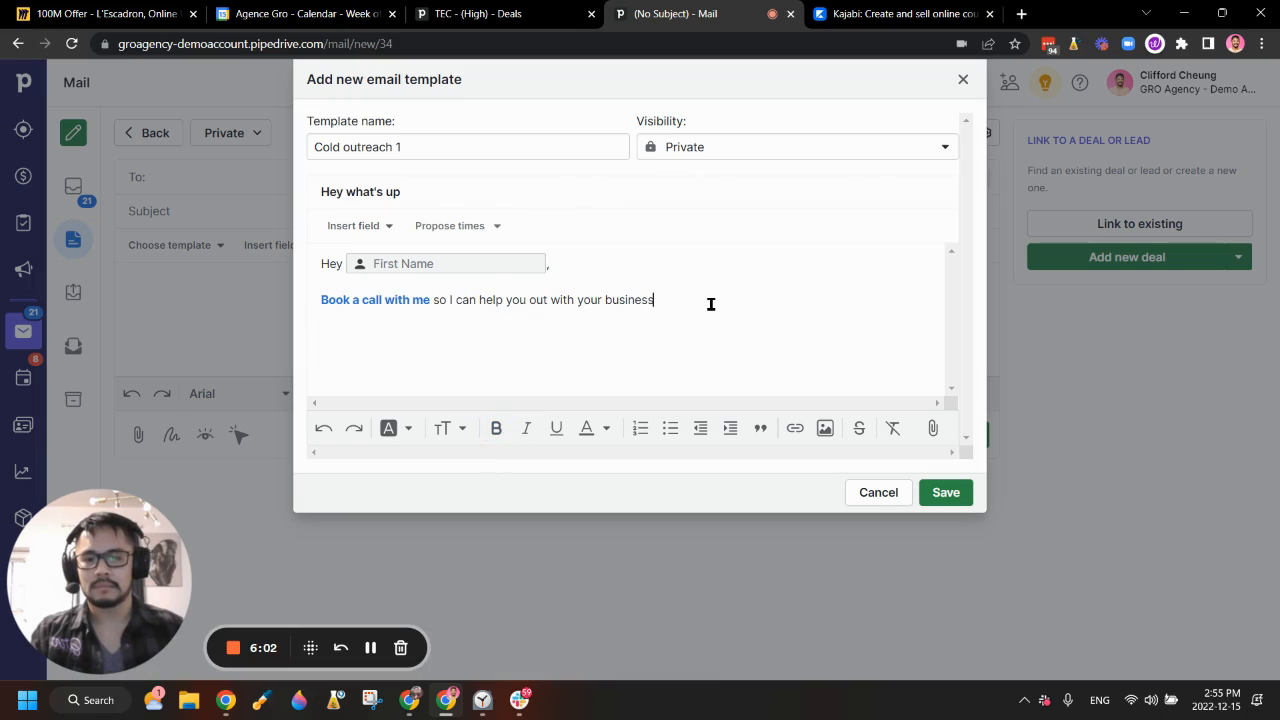
left_click(942, 494)
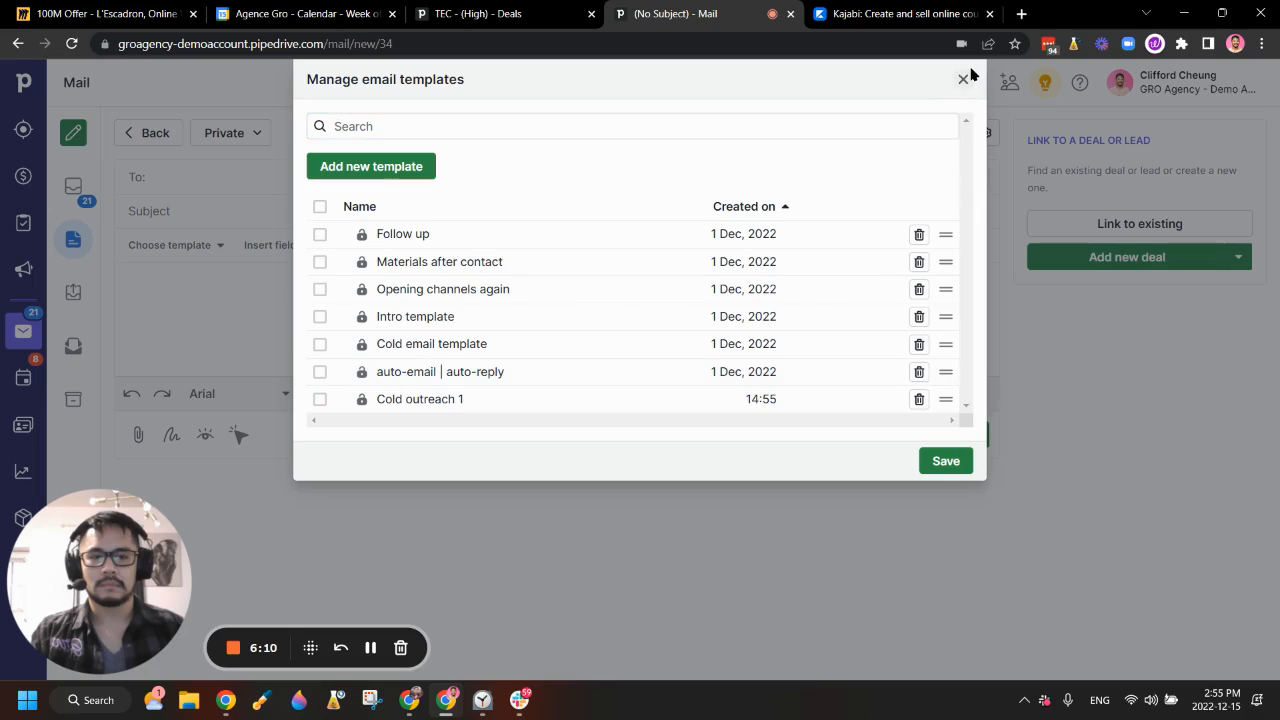
left_click(959, 88)
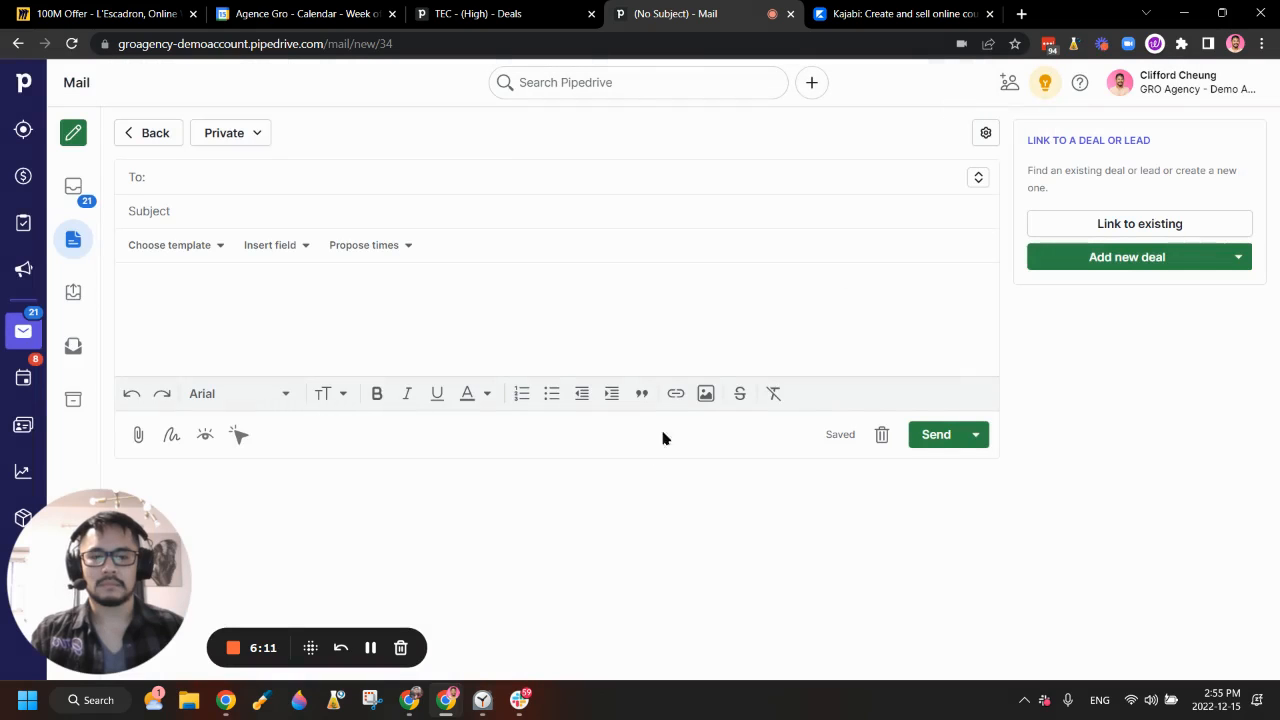
Step: On the Deals board, check the pipeline and Proposal Sent filter, then open the [Sample] Damone deal
left_click(23, 176)
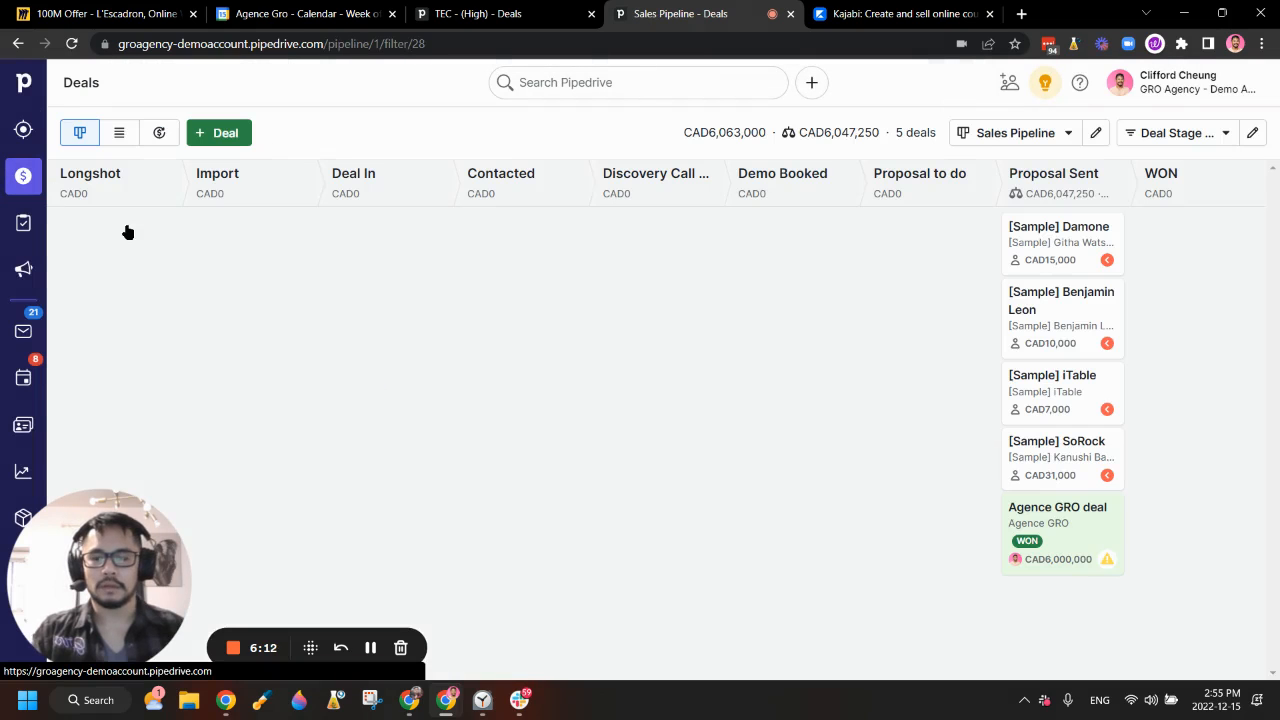
left_click(1044, 134)
left_click(622, 139)
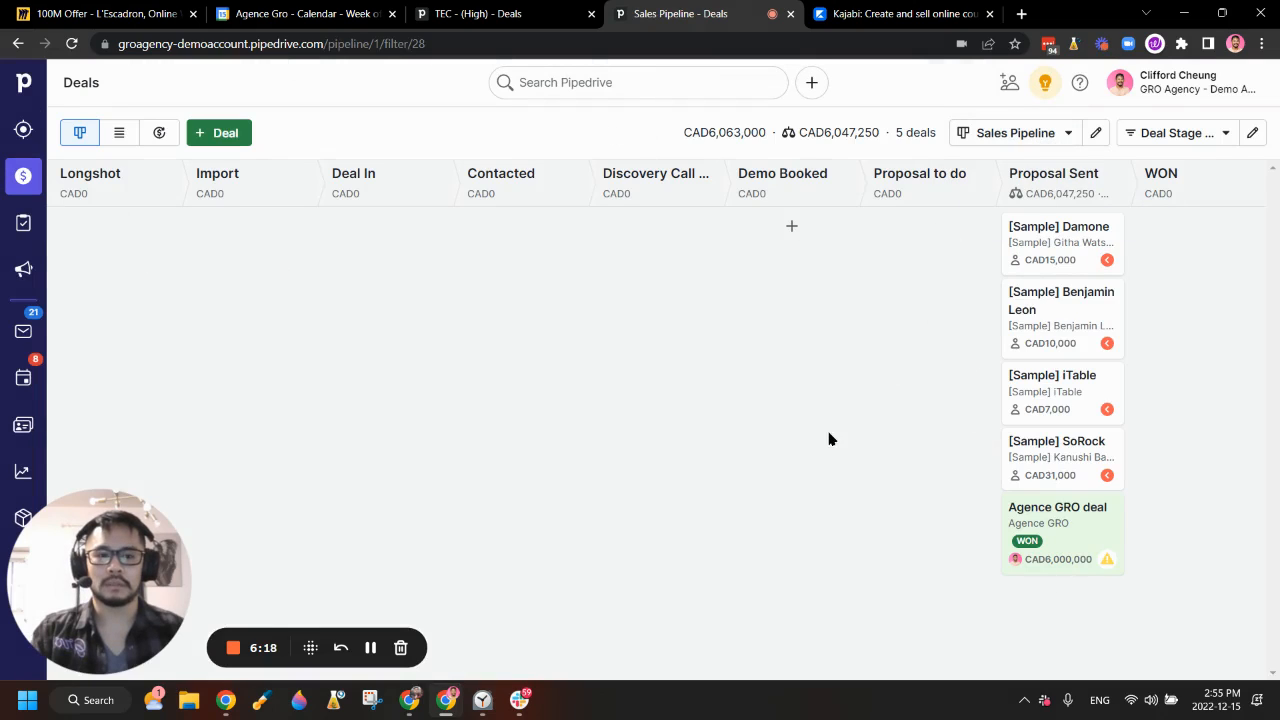
left_click(1188, 136)
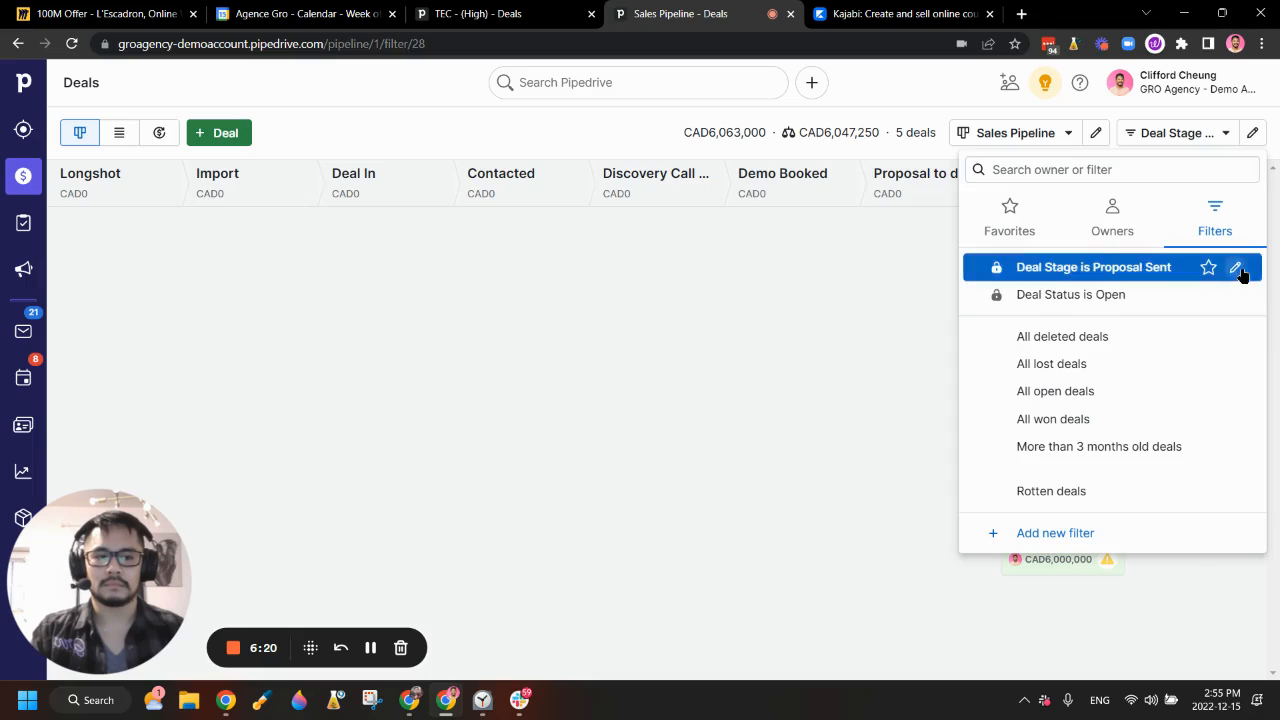
left_click(1238, 270)
left_click(957, 80)
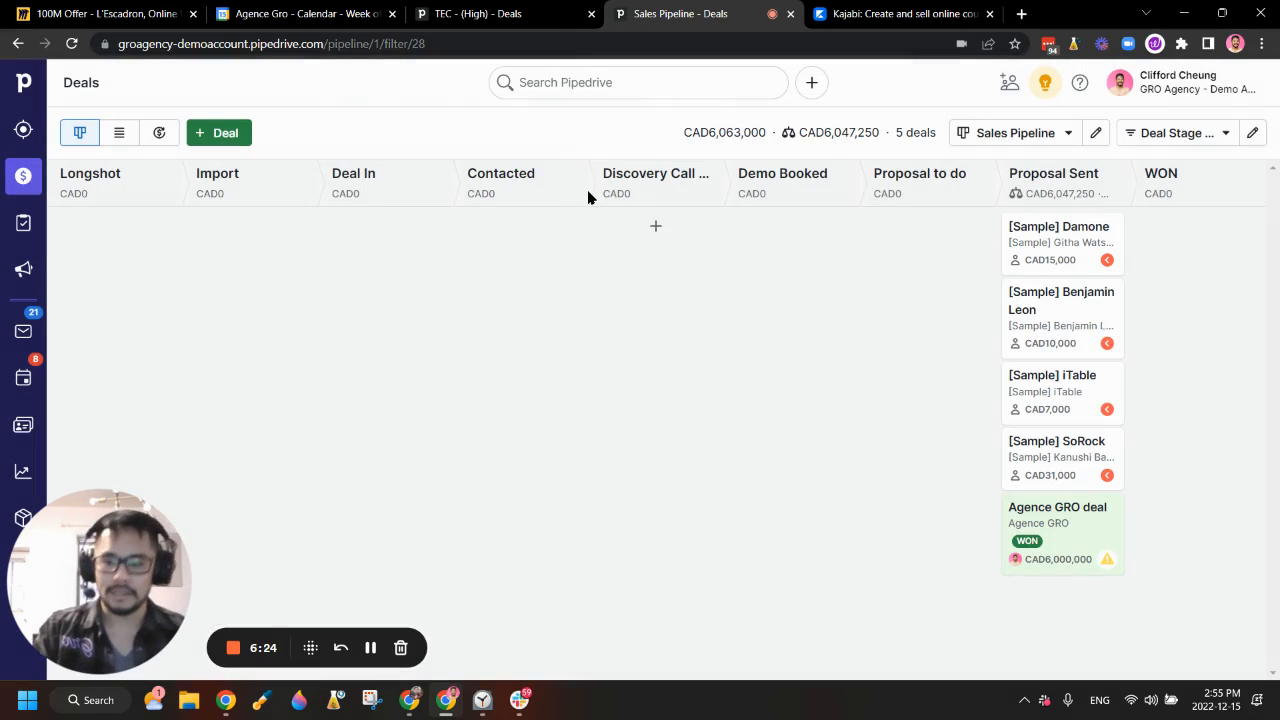
left_click(1039, 250)
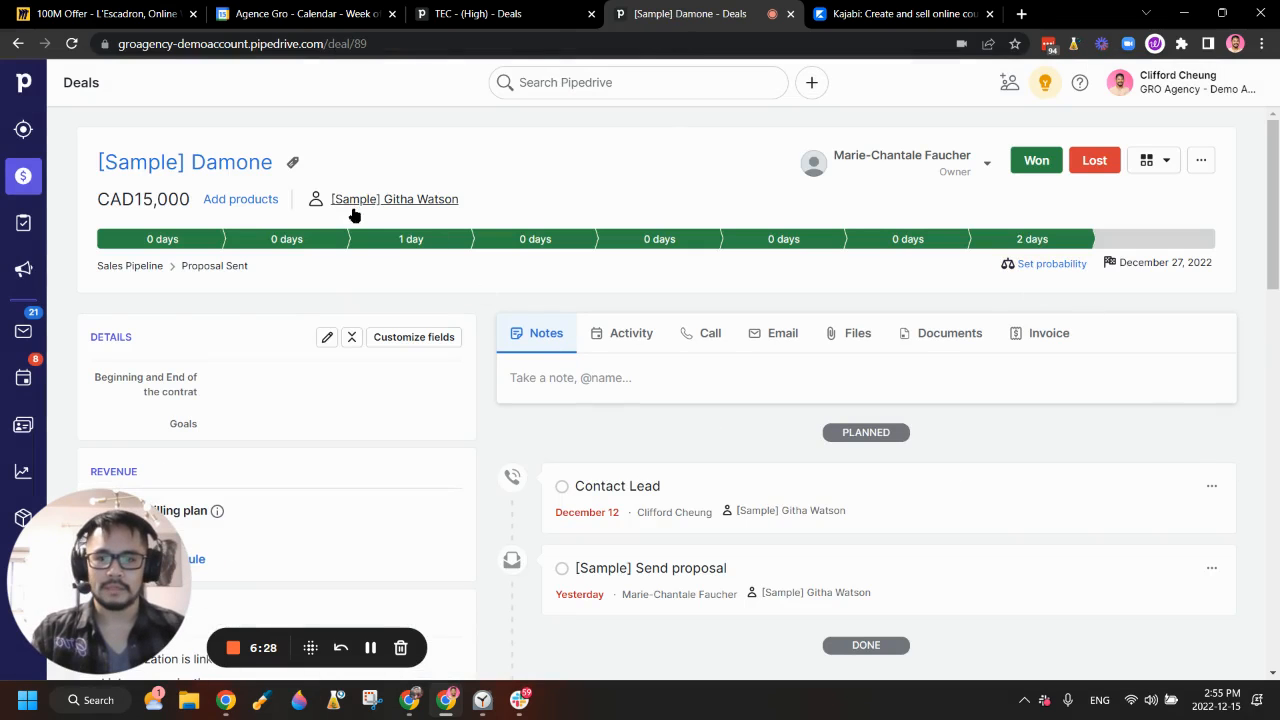
Step: Start an email from the Damone deal and fill it from the Cold outreach 1 template
scroll(560, 436, "down", 1)
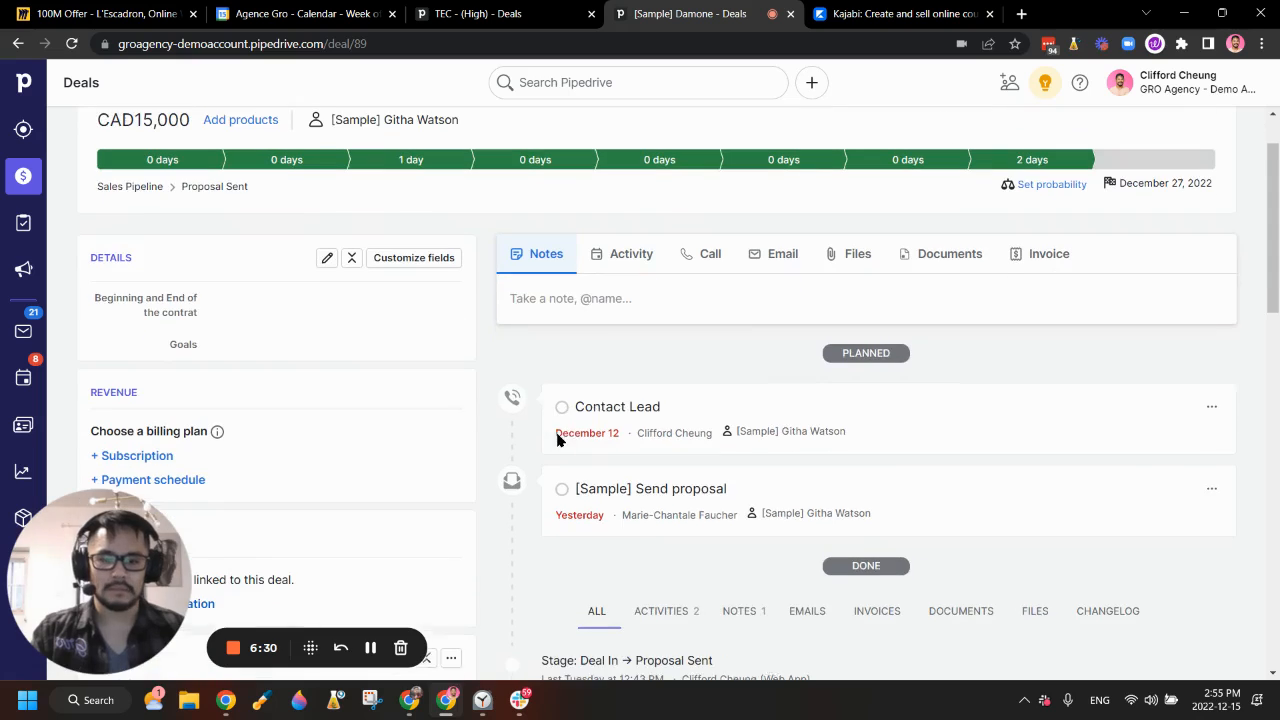
left_click(776, 258)
left_click(583, 360)
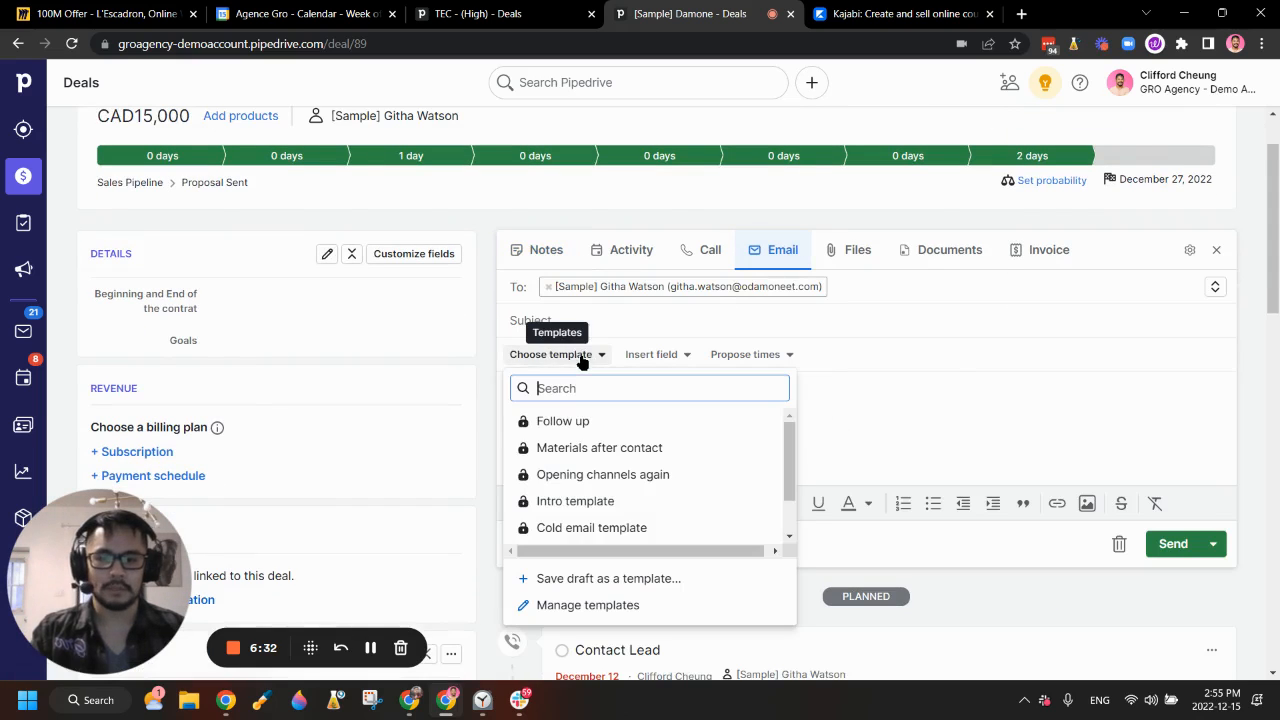
scroll(600, 520, "down", 1)
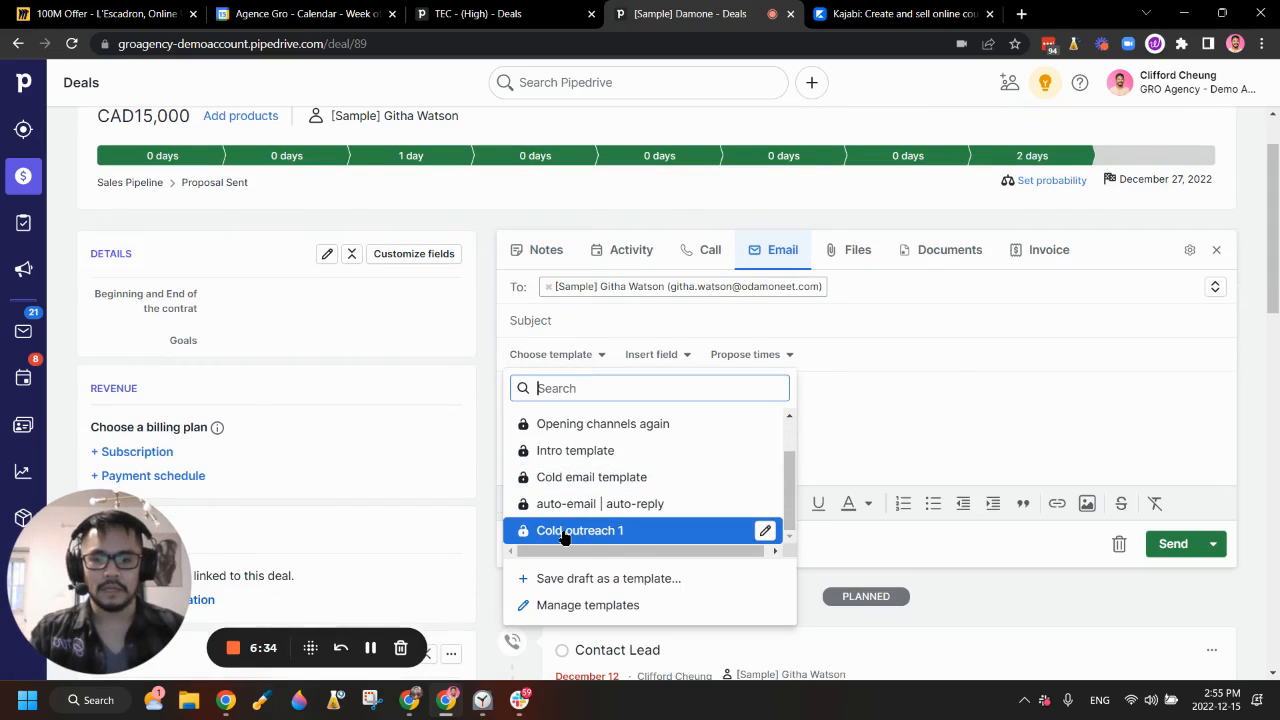
left_click(568, 535)
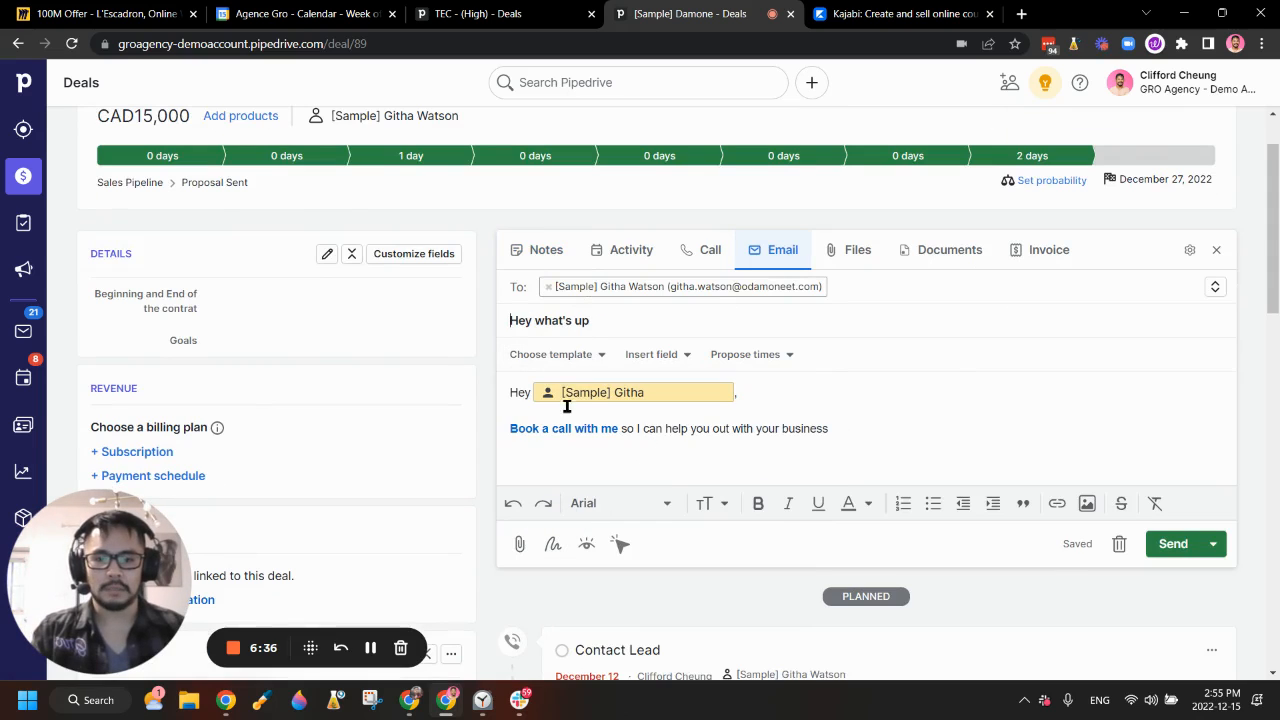
Step: Open the email's 'Book a call' booking link in a new Scheduler tab
scroll(617, 363, "up", 1)
scroll(583, 414, "down", 2)
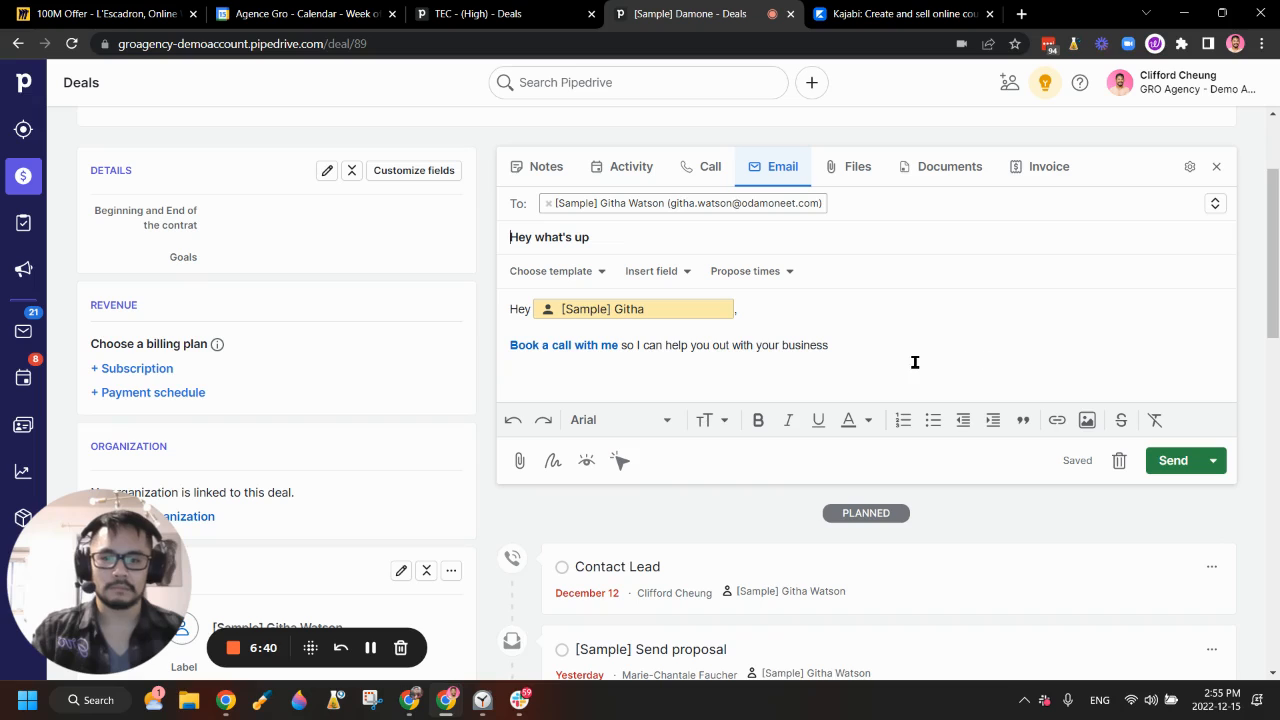
left_click(570, 345)
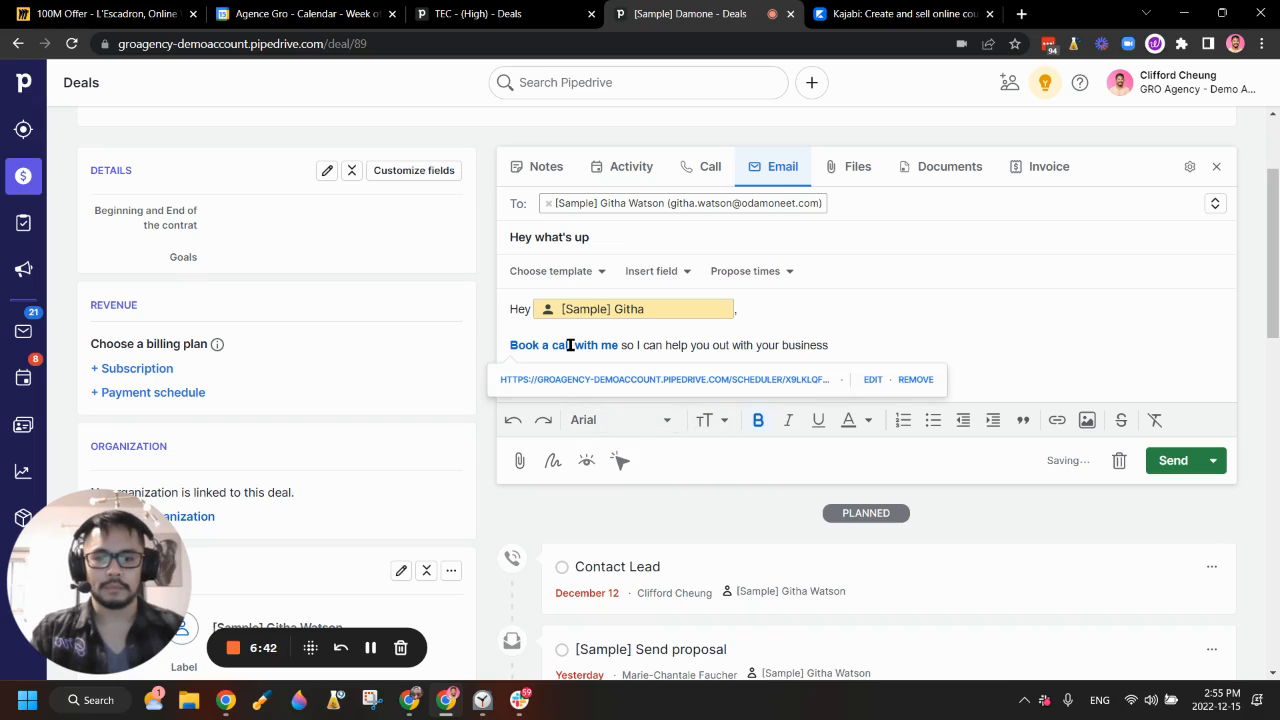
left_click(588, 381)
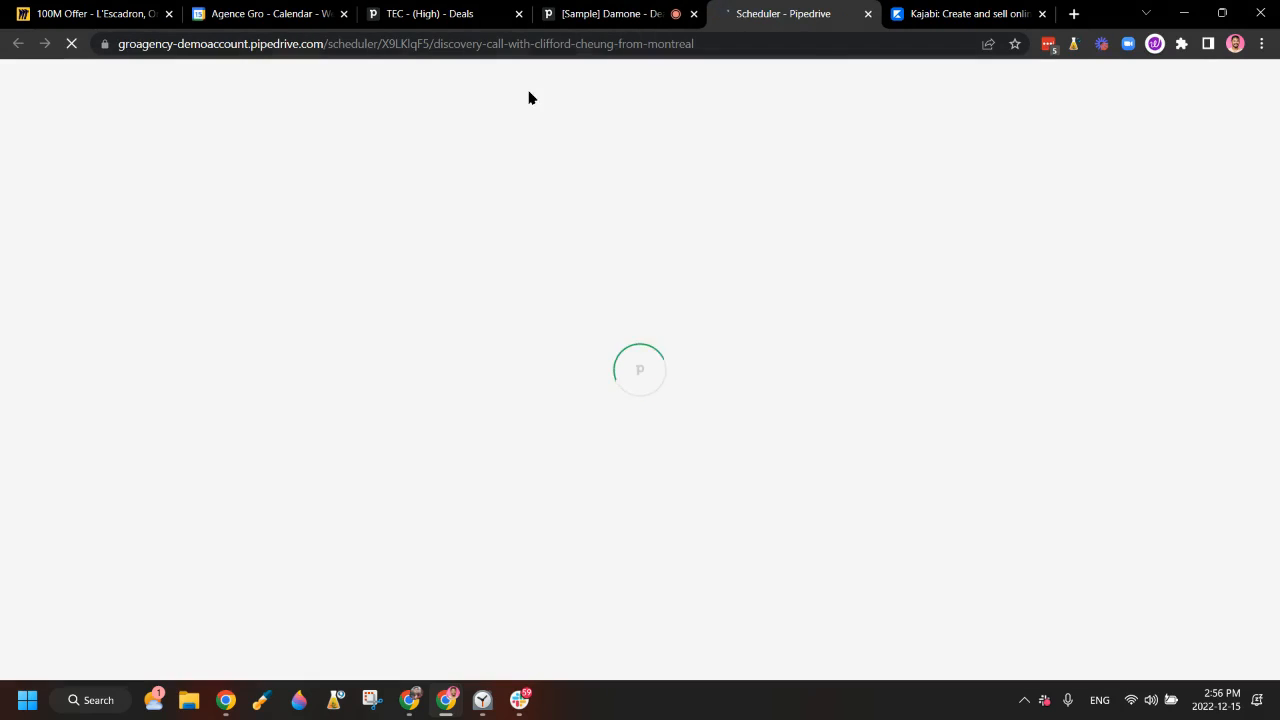